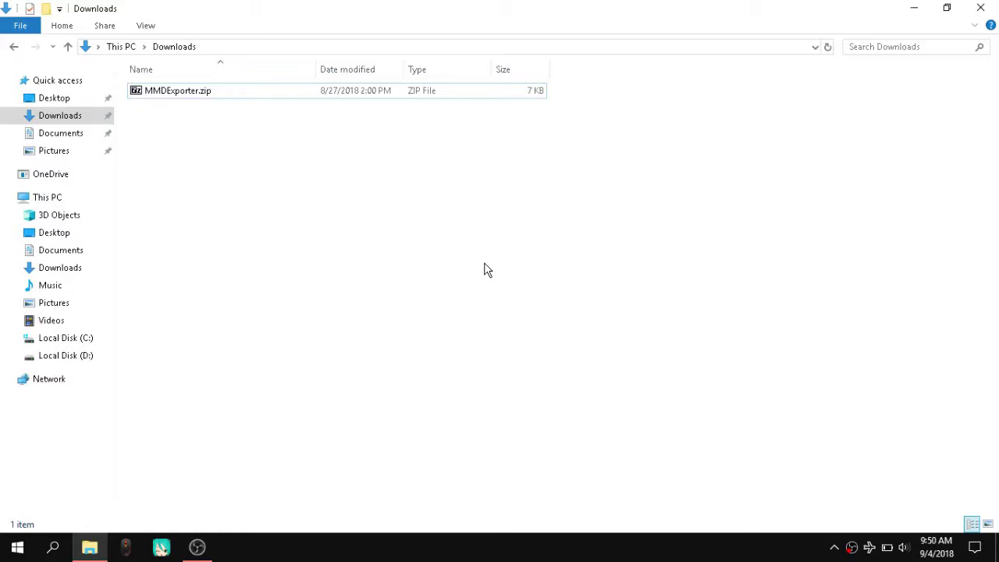
Extract MMDExporter.zip into Downloads with 7-Zip's Extract Here.
{"action": "left_click_drag", "start_coordinate": [361, 247], "coordinate": [325, 93]}
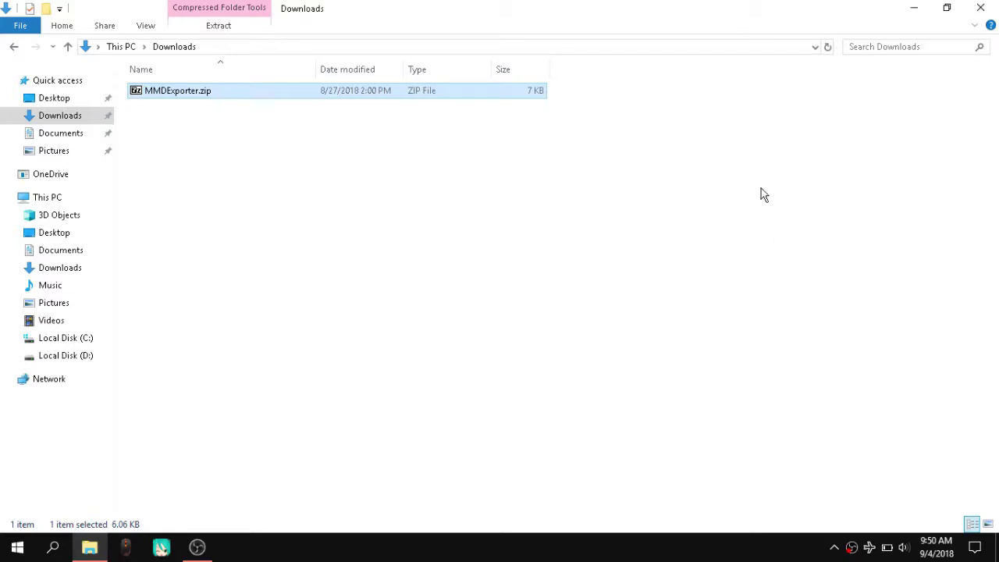
{"action": "right_click", "coordinate": [390, 100]}
{"action": "mouse_move", "coordinate": [513, 122]}
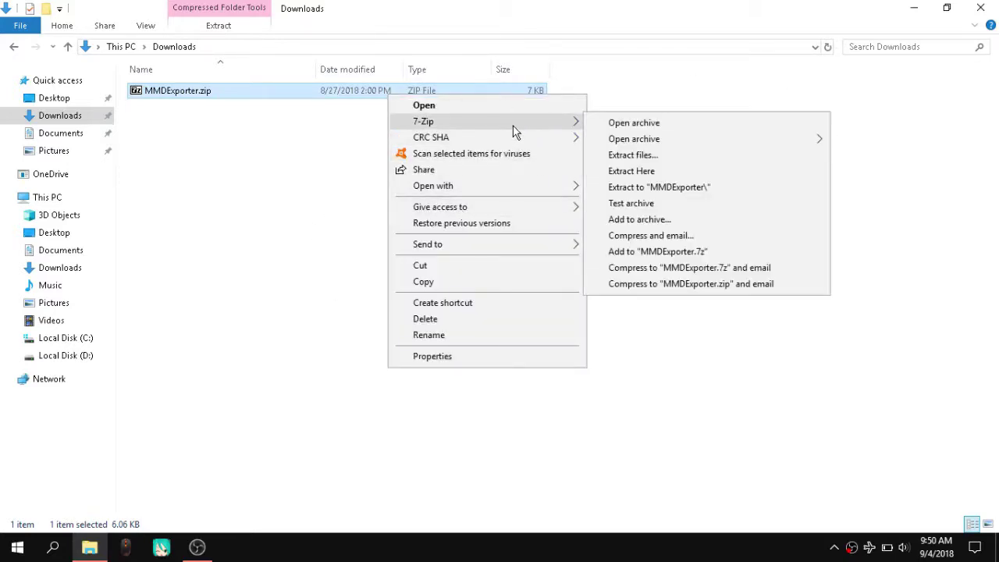
{"action": "left_click", "coordinate": [714, 156]}
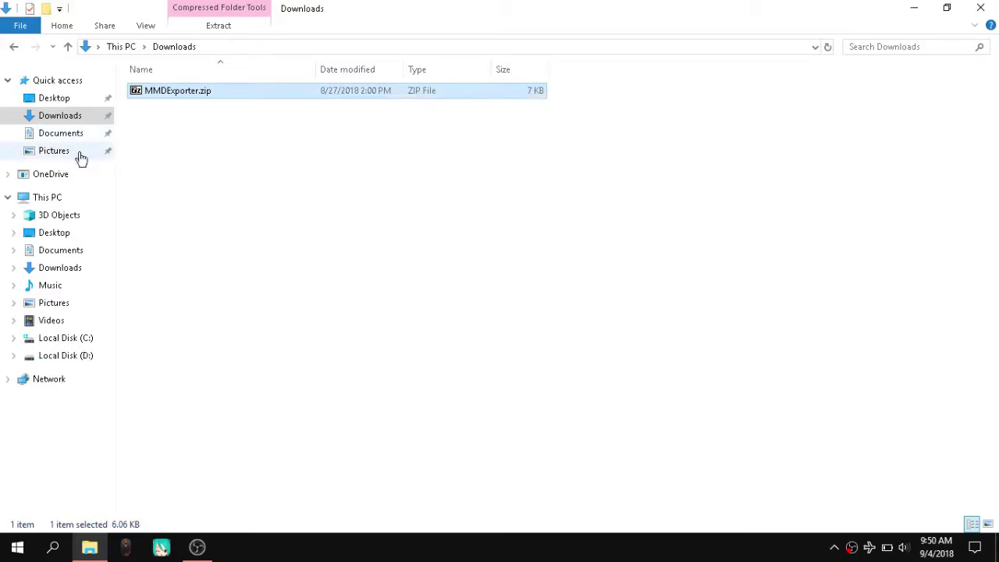
Select the extracted MMDExporter.rb file in Downloads.
{"action": "left_click_drag", "start_coordinate": [249, 323], "coordinate": [265, 73]}
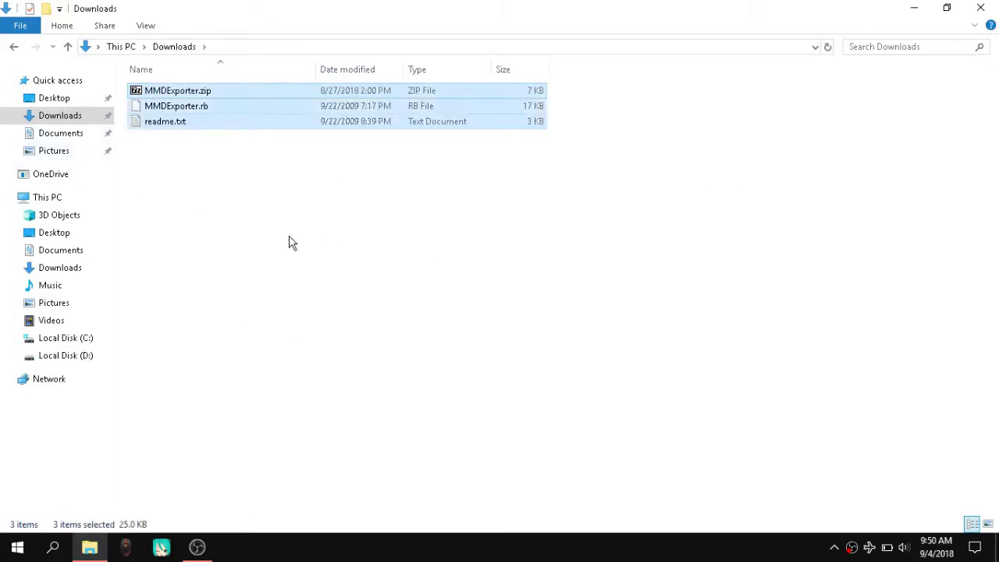
{"action": "left_click", "coordinate": [287, 242]}
{"action": "left_click_drag", "start_coordinate": [184, 114], "coordinate": [207, 125]}
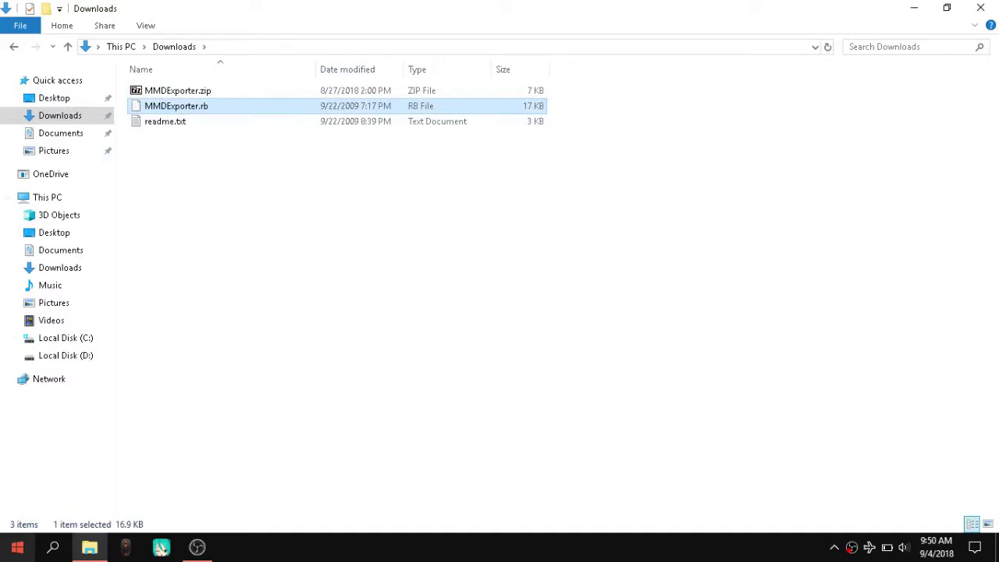
{"action": "left_click", "coordinate": [18, 547]}
{"action": "left_click", "coordinate": [17, 547]}
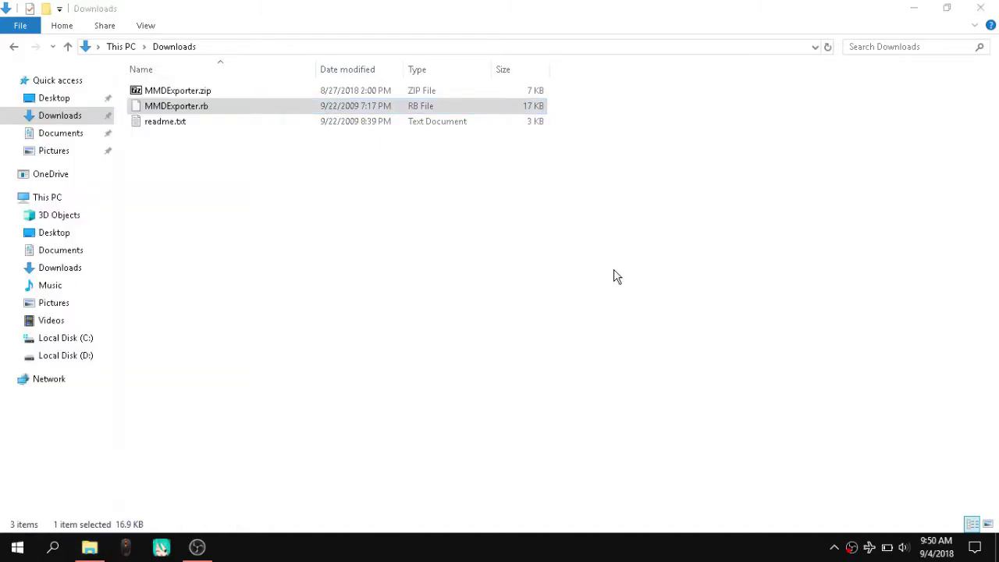
Run %appdata% and open the SketchUp > SketchUp 2017 > SketchUp > Plugins folder.
{"action": "key", "text": "super+r"}
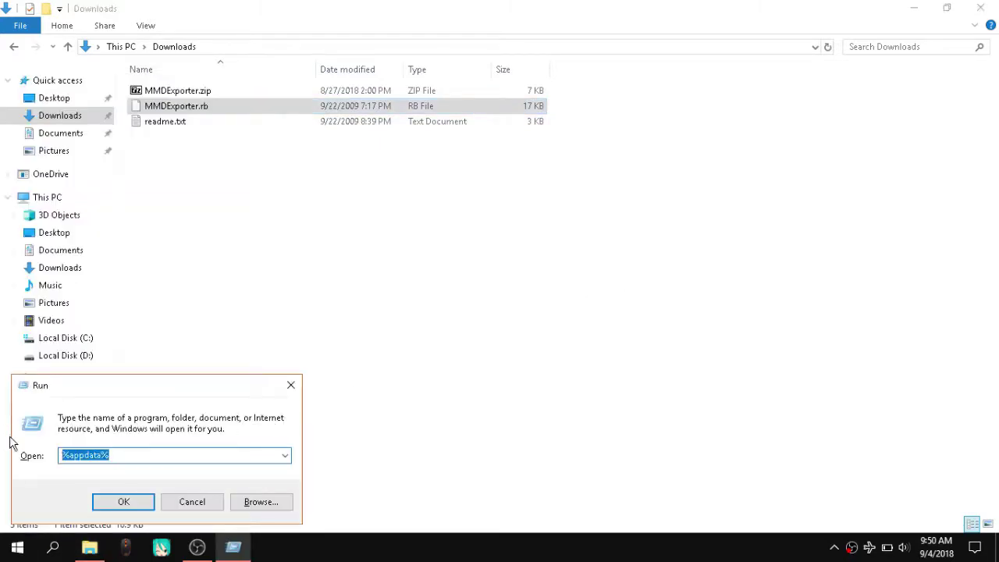
{"action": "type", "text": "%appdata"}
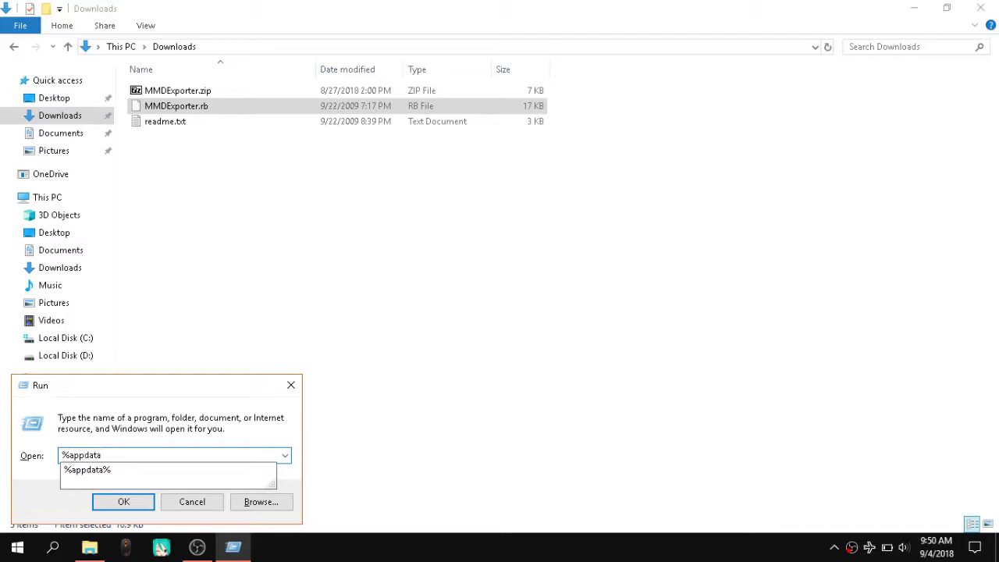
{"action": "type", "text": "%"}
{"action": "key", "text": "Return"}
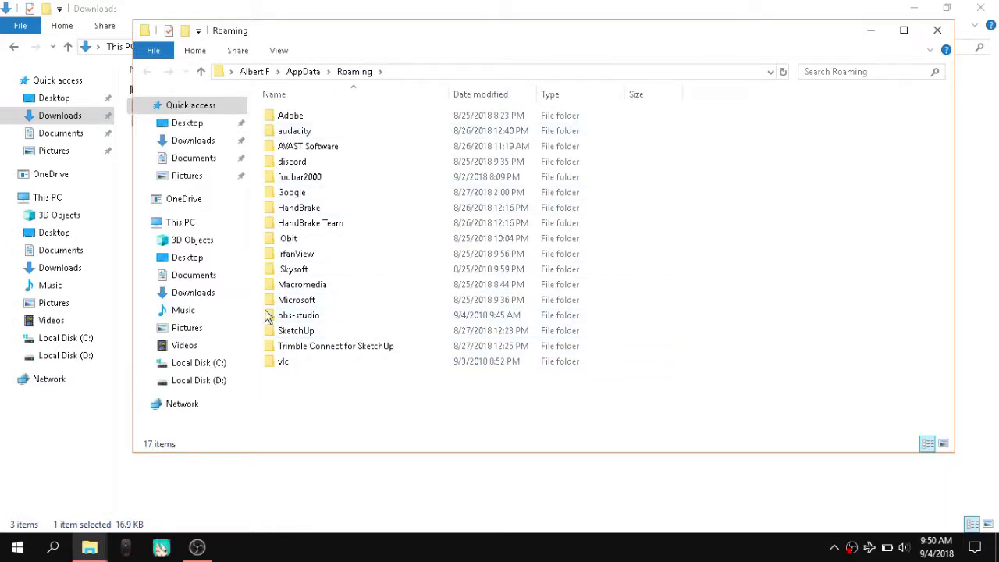
{"action": "double_click", "coordinate": [361, 331]}
{"action": "double_click", "coordinate": [336, 117]}
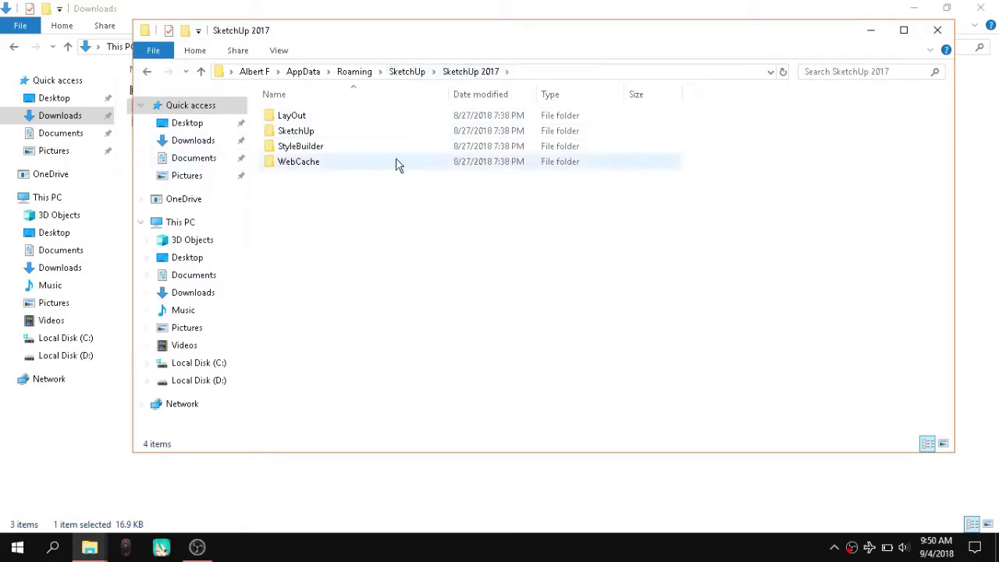
{"action": "left_click", "coordinate": [328, 136]}
{"action": "double_click", "coordinate": [328, 136]}
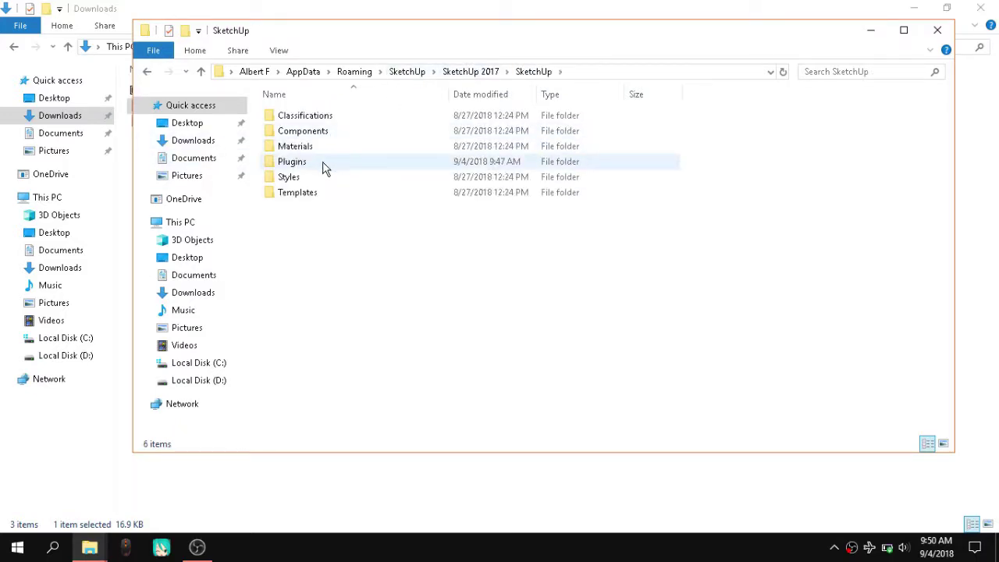
{"action": "double_click", "coordinate": [323, 164]}
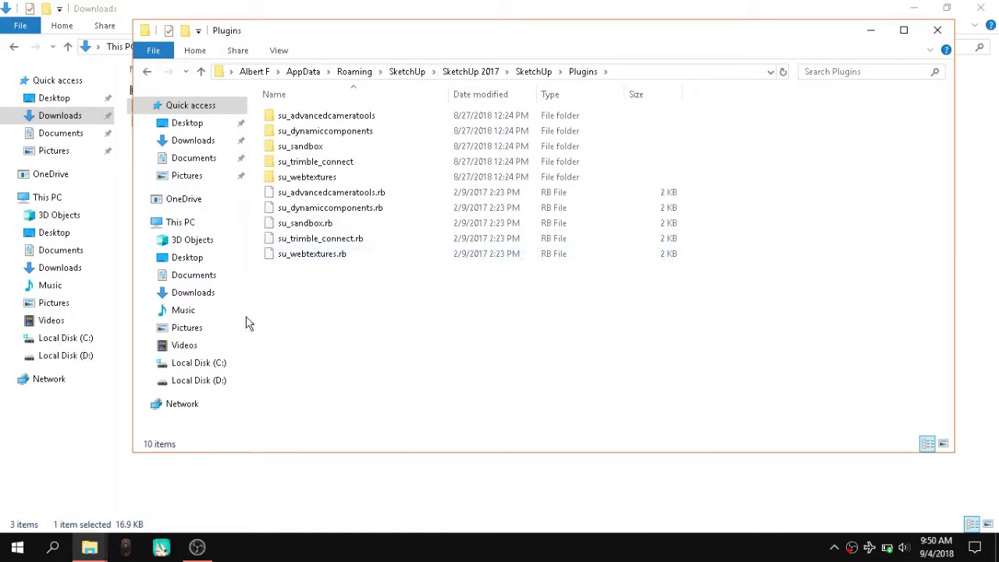
Copy MMDExporter.rb from Downloads and paste it into the Plugins folder.
{"action": "left_click_drag", "start_coordinate": [365, 333], "coordinate": [506, 105]}
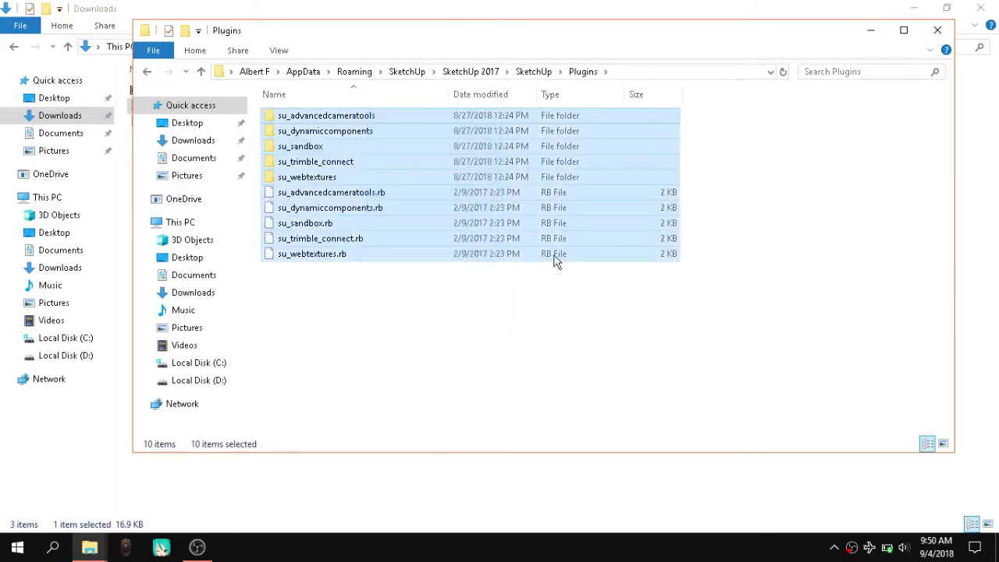
{"action": "left_click", "coordinate": [515, 357]}
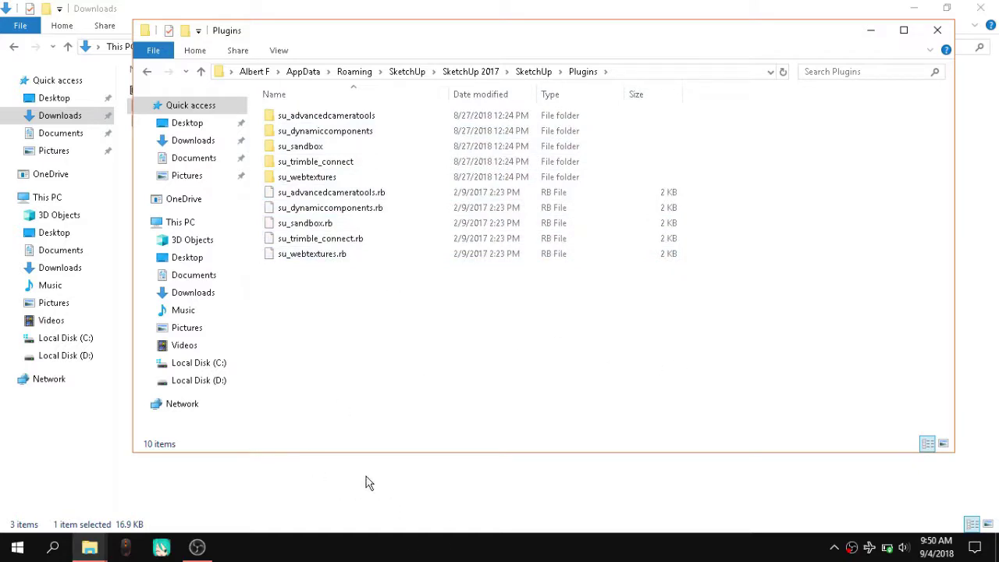
{"action": "left_click", "coordinate": [437, 499]}
{"action": "left_click", "coordinate": [219, 100]}
{"action": "right_click", "coordinate": [219, 101]}
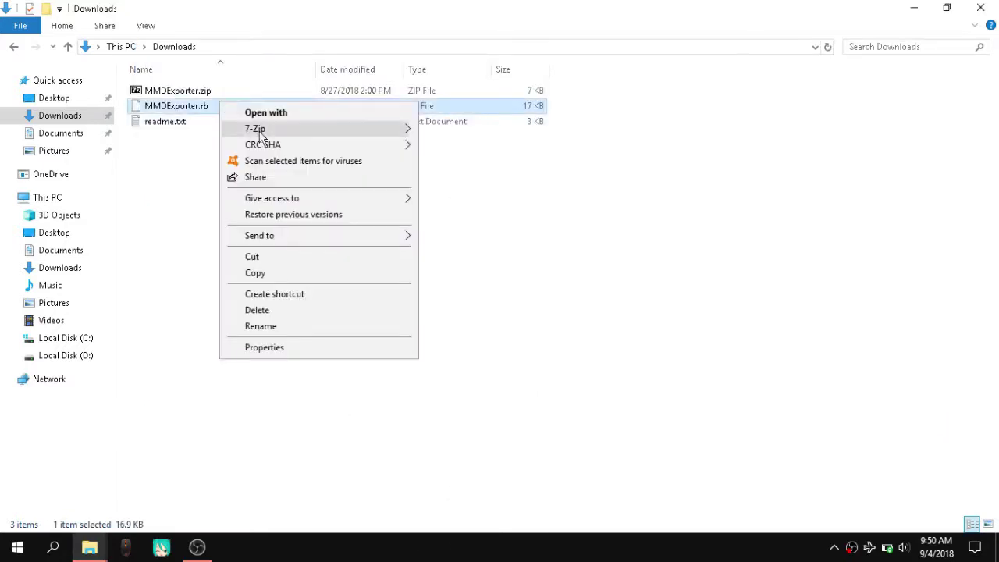
{"action": "left_click", "coordinate": [284, 273]}
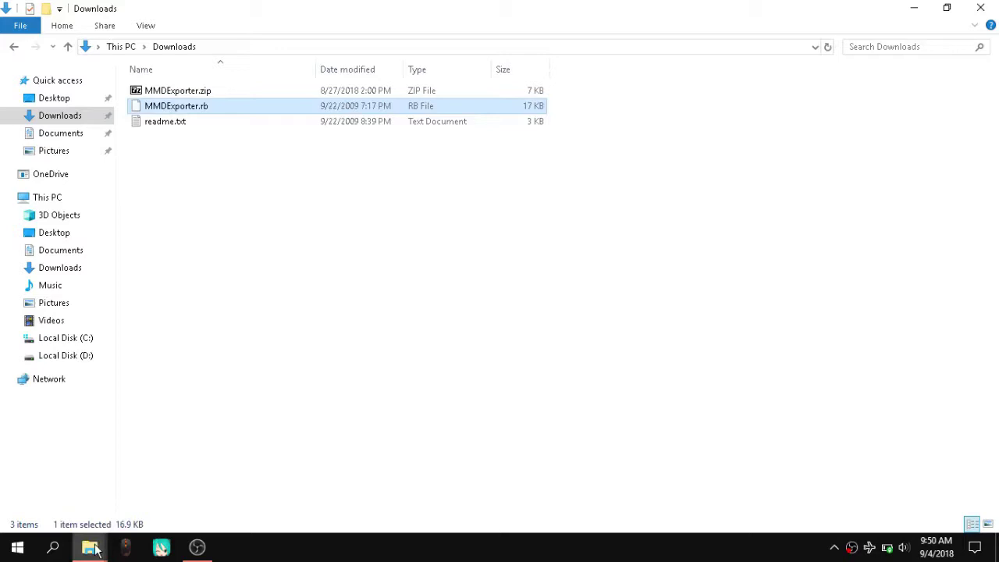
{"action": "mouse_move", "coordinate": [92, 549]}
{"action": "left_click", "coordinate": [212, 495]}
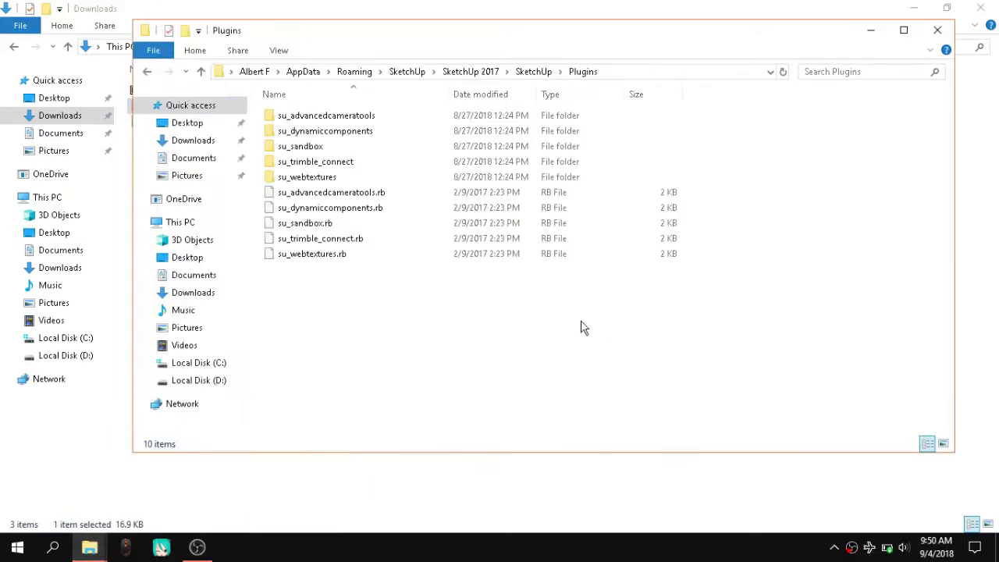
{"action": "right_click", "coordinate": [413, 325]}
{"action": "left_click", "coordinate": [467, 423]}
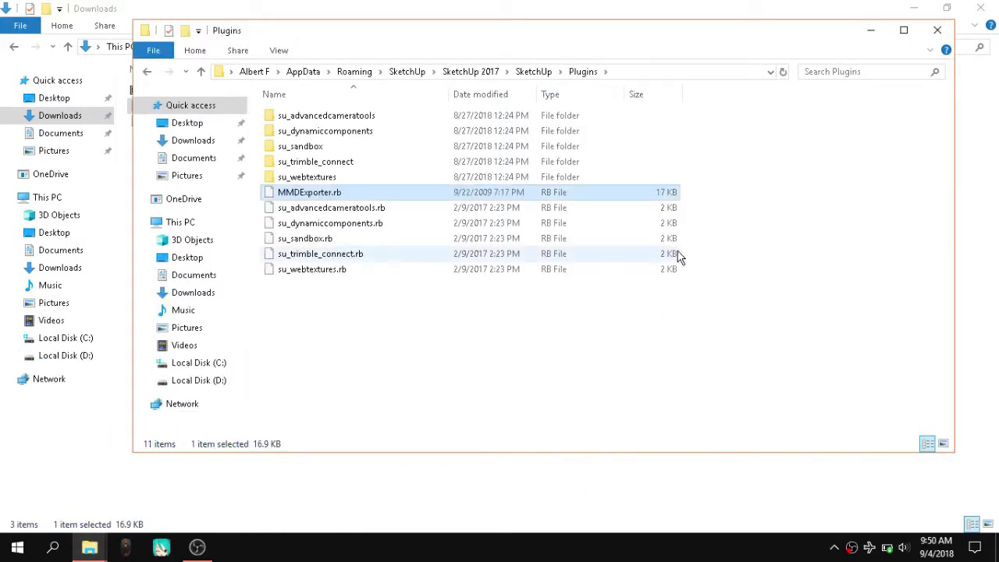
Close the Plugins window and launch SketchUp 2017 using the Simple Template - Meters.
{"action": "left_click", "coordinate": [937, 30]}
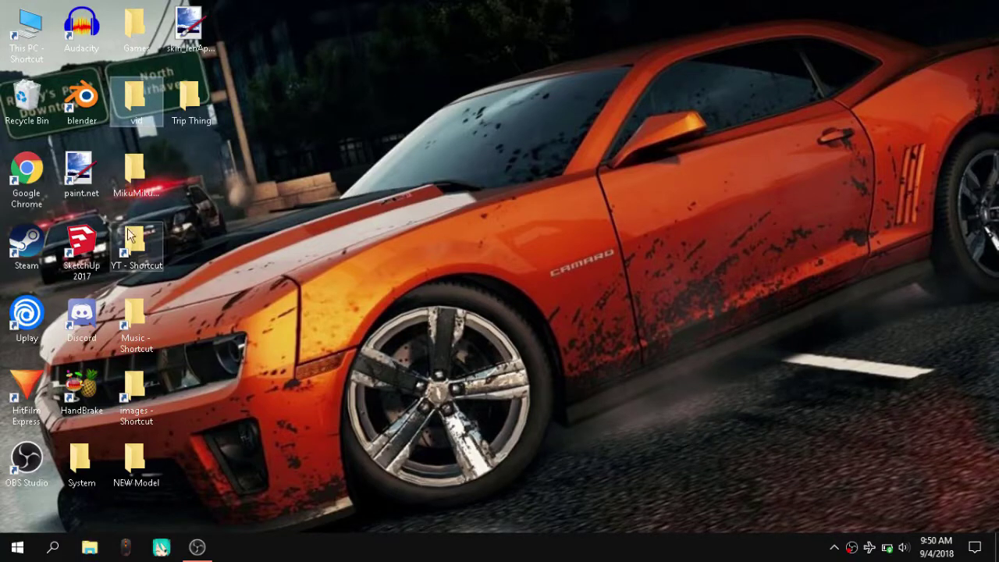
{"action": "double_click", "coordinate": [86, 244]}
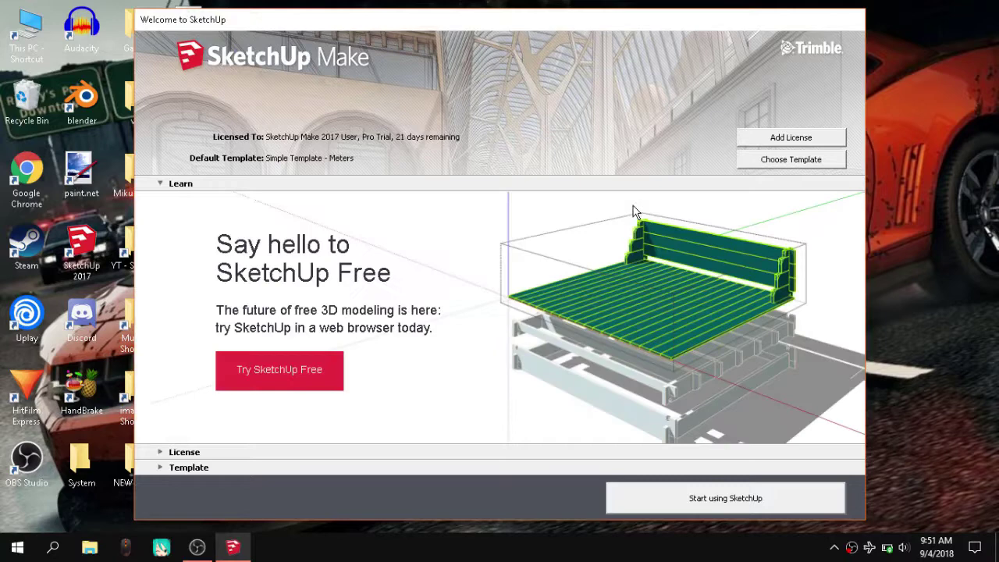
{"action": "left_click", "coordinate": [787, 160]}
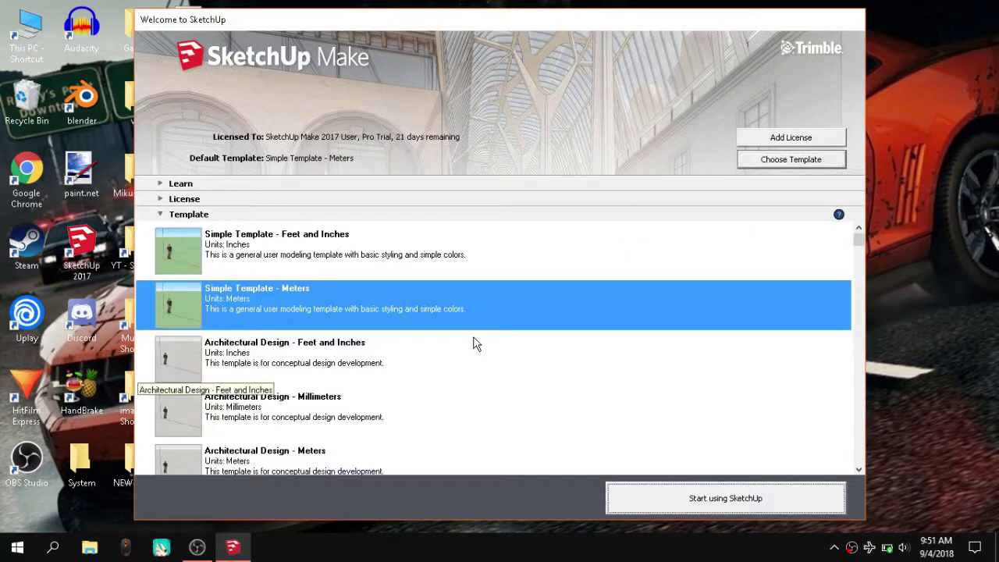
{"action": "left_click", "coordinate": [718, 496]}
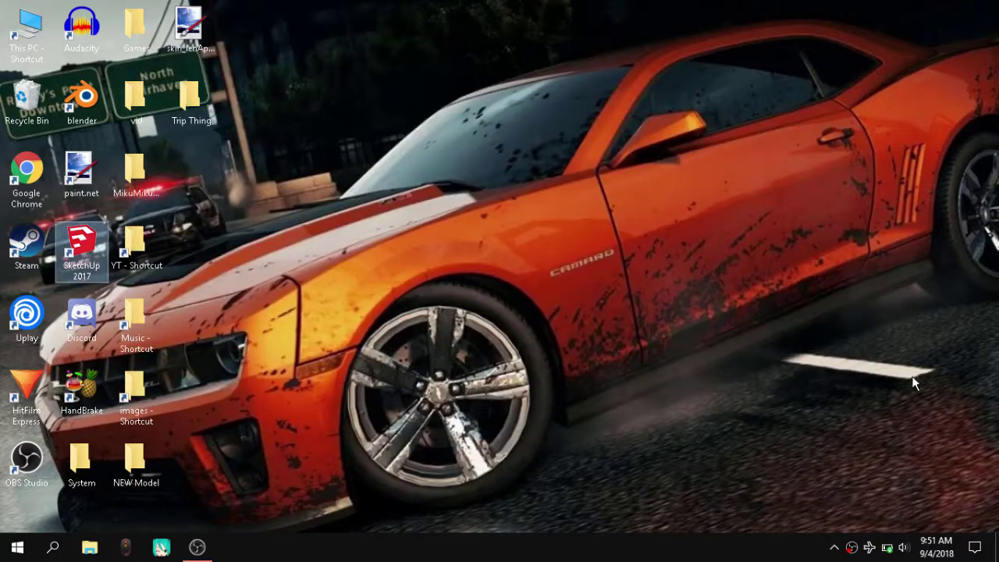
{"action": "left_click", "coordinate": [931, 416]}
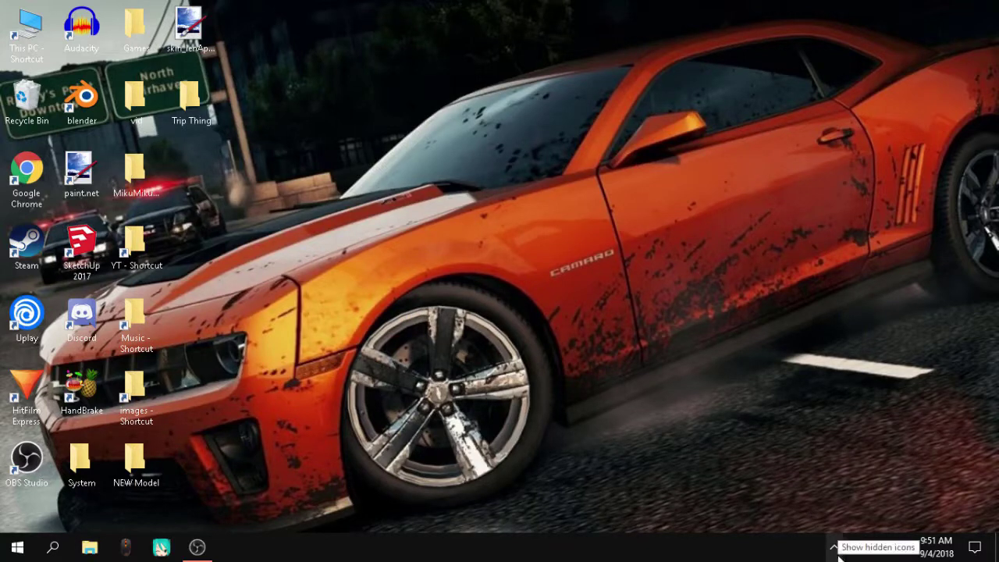
{"action": "mouse_move", "coordinate": [893, 550]}
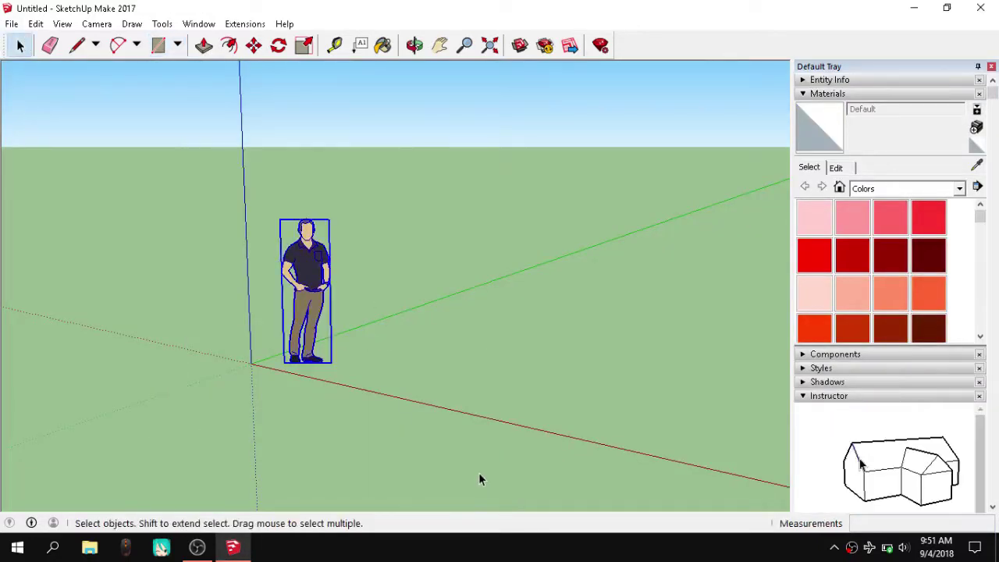
Delete the standing figure and draw a rectangle on the ground starting at the origin.
{"action": "key", "text": "Delete"}
{"action": "left_click", "coordinate": [178, 44]}
{"action": "left_click", "coordinate": [170, 46]}
{"action": "left_click", "coordinate": [178, 45]}
{"action": "left_click", "coordinate": [180, 46]}
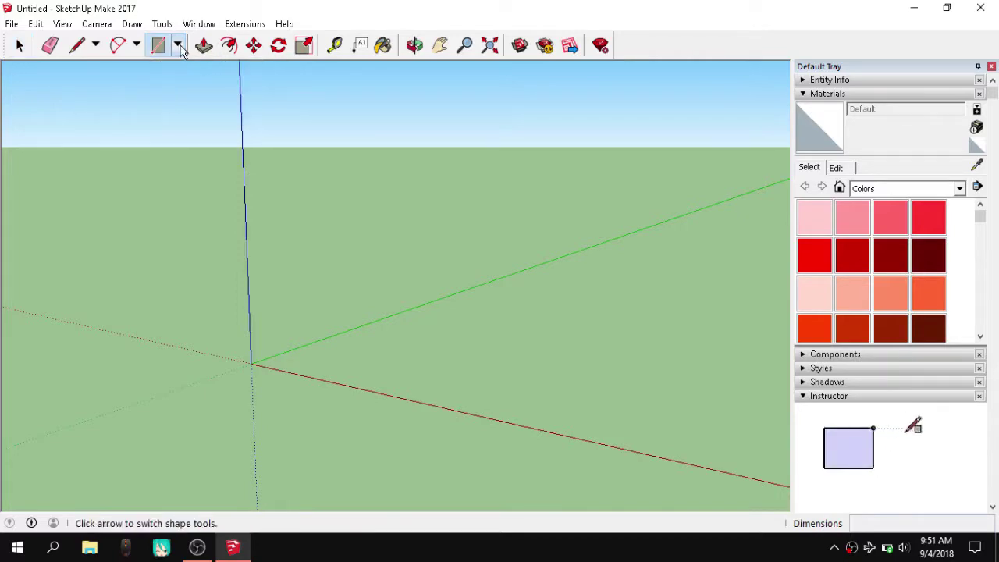
{"action": "left_click", "coordinate": [251, 363]}
{"action": "left_click", "coordinate": [445, 351]}
Push/Pull the rectangle up into a box and frame it in a three-quarter view.
{"action": "left_click", "coordinate": [204, 45]}
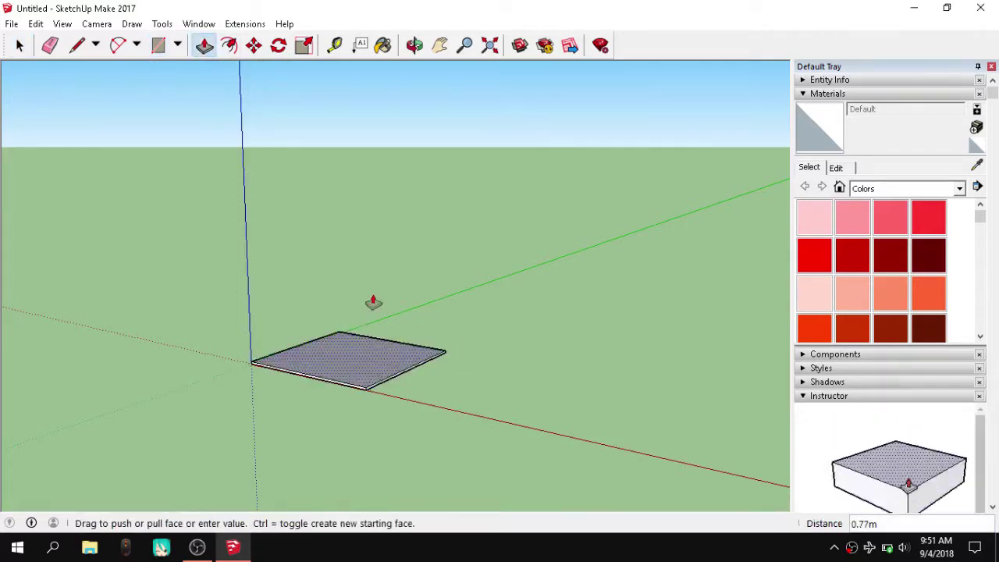
{"action": "left_click", "coordinate": [373, 302]}
{"action": "middle_click_drag", "start_coordinate": [373, 302], "coordinate": [345, 381]}
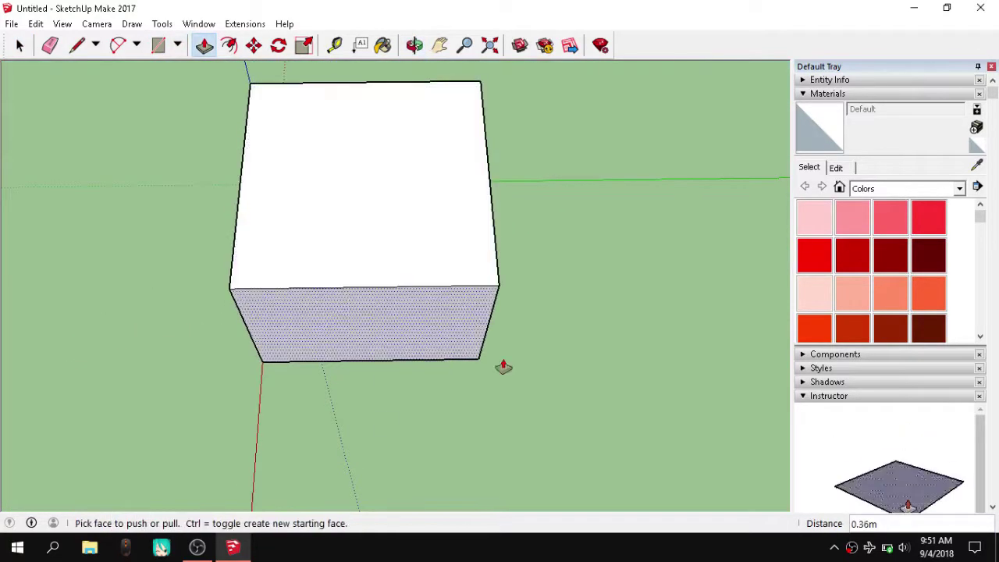
{"action": "middle_click_drag", "start_coordinate": [504, 367], "coordinate": [569, 302]}
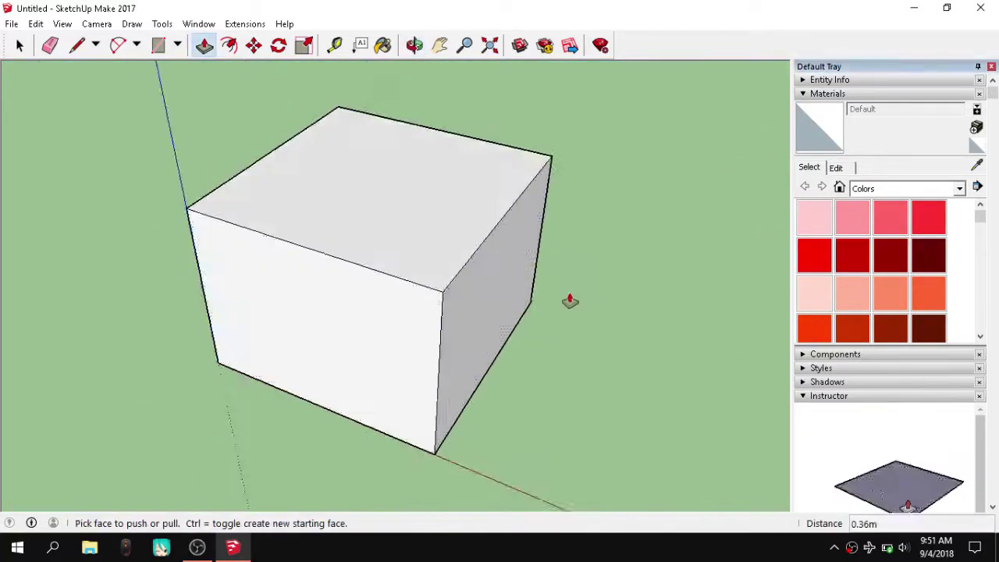
{"action": "scroll", "coordinate": [569, 302], "scroll_direction": "down", "scroll_amount": 2}
{"action": "left_click", "coordinate": [440, 44]}
{"action": "left_click_drag", "start_coordinate": [644, 181], "coordinate": [647, 245]}
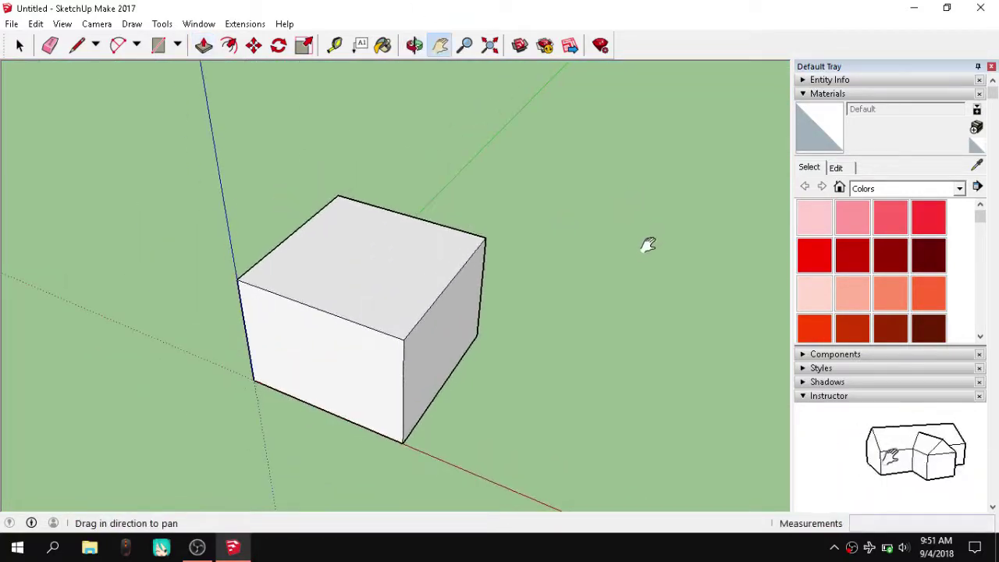
{"action": "left_click", "coordinate": [19, 49]}
{"action": "mouse_move", "coordinate": [126, 165]}
{"action": "left_mouse_down"}
{"action": "mouse_move", "coordinate": [518, 340]}
{"action": "mouse_move", "coordinate": [721, 482]}
{"action": "left_mouse_up"}
{"action": "left_click", "coordinate": [576, 251]}
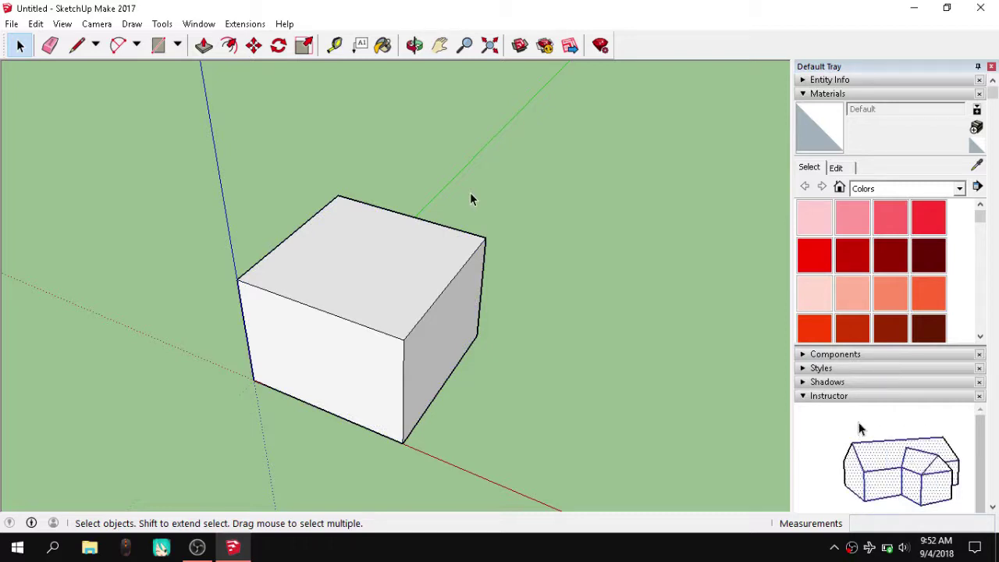
{"action": "left_click", "coordinate": [359, 257]}
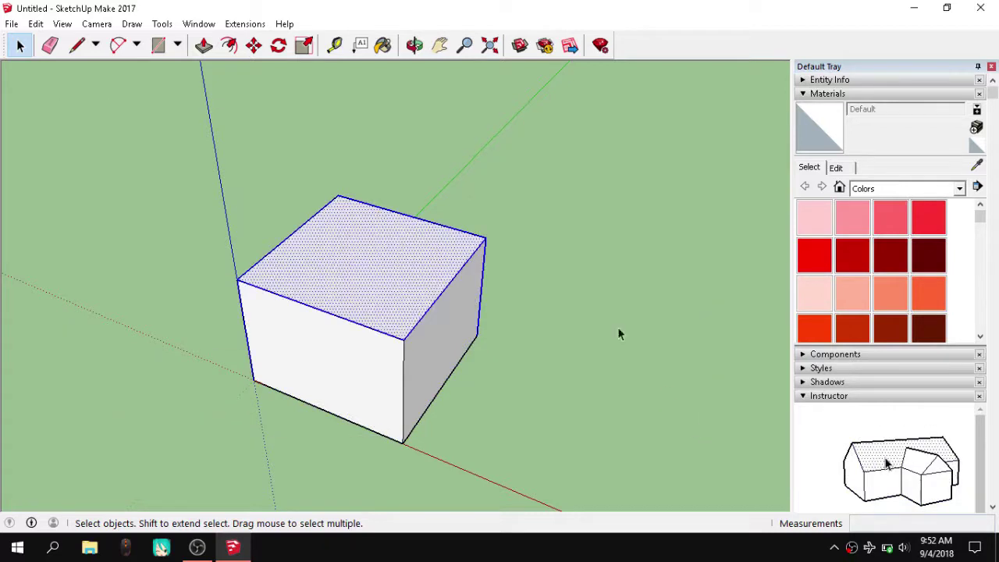
{"action": "left_click", "coordinate": [234, 128]}
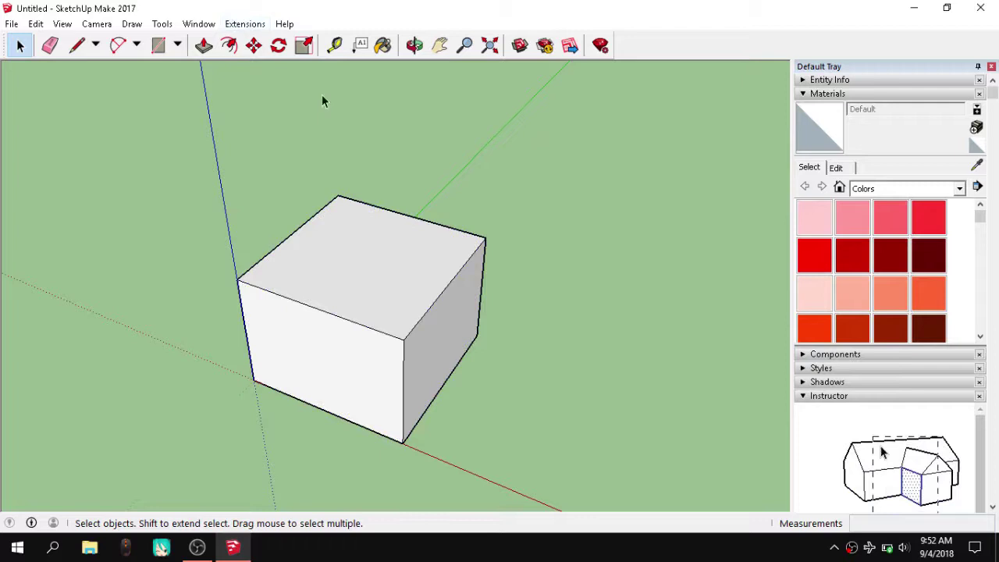
{"action": "mouse_move", "coordinate": [67, 89]}
{"action": "left_mouse_down"}
{"action": "mouse_move", "coordinate": [398, 319]}
{"action": "mouse_move", "coordinate": [626, 530]}
{"action": "mouse_move", "coordinate": [662, 470]}
{"action": "left_mouse_up"}
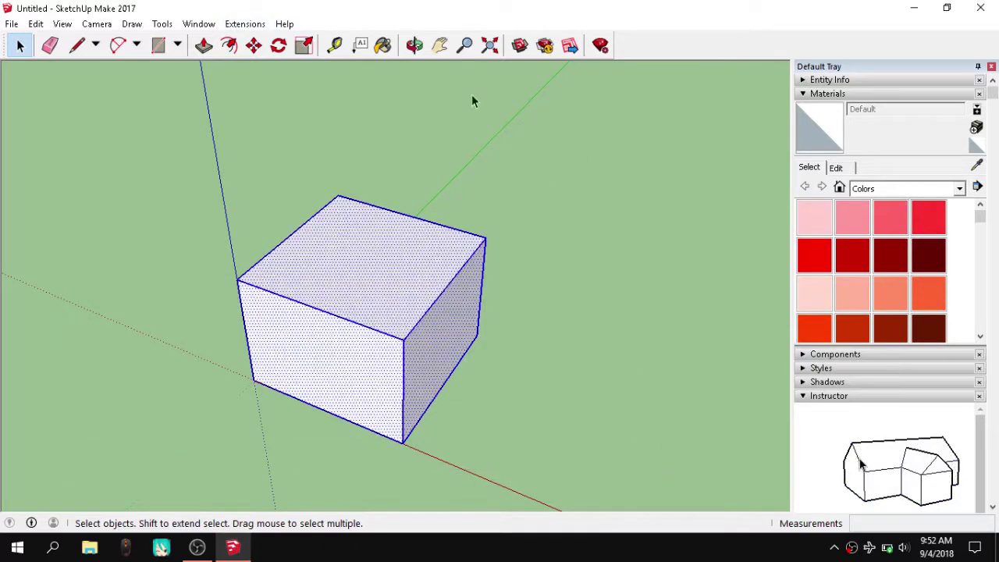
{"action": "left_click", "coordinate": [304, 159]}
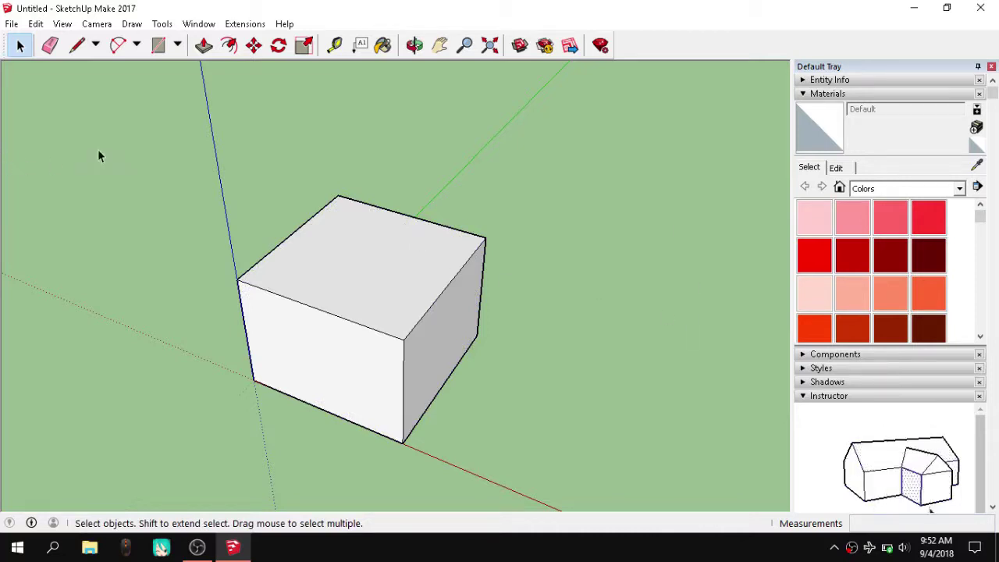
{"action": "left_click_drag", "start_coordinate": [79, 135], "coordinate": [590, 460]}
{"action": "left_click_drag", "start_coordinate": [92, 165], "coordinate": [645, 401]}
{"action": "left_click", "coordinate": [645, 401]}
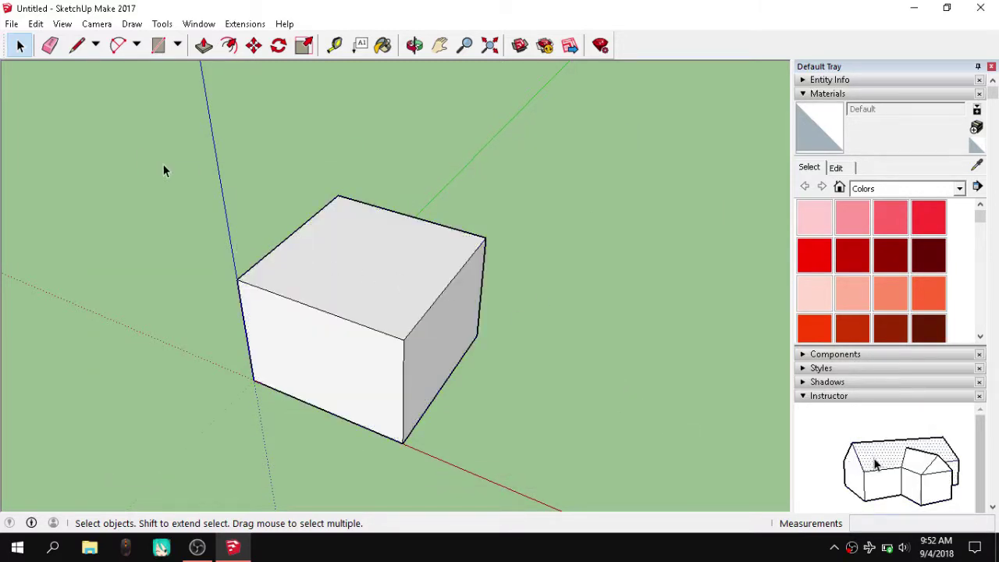
{"action": "left_click_drag", "start_coordinate": [163, 166], "coordinate": [733, 539]}
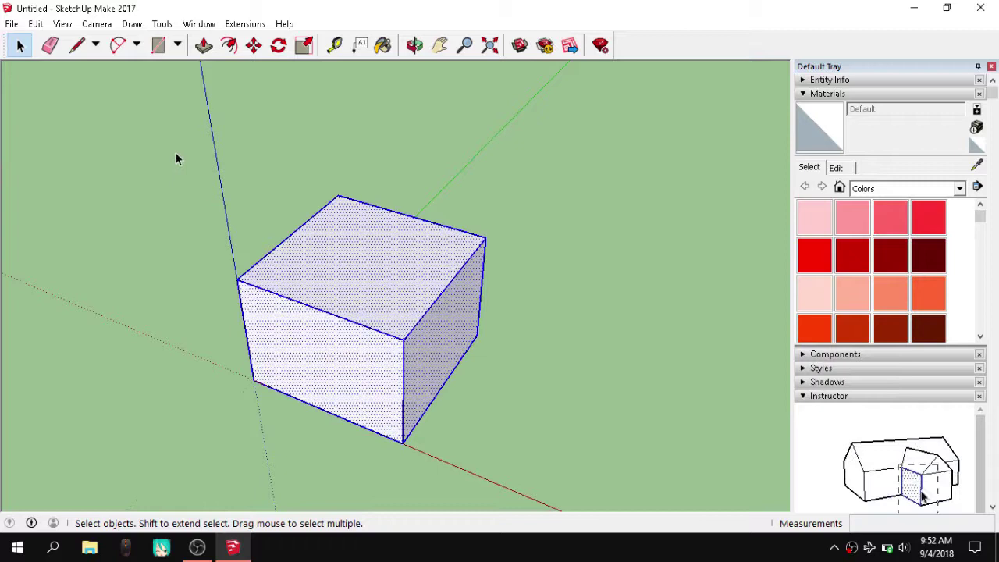
{"action": "left_click_drag", "start_coordinate": [174, 152], "coordinate": [183, 105]}
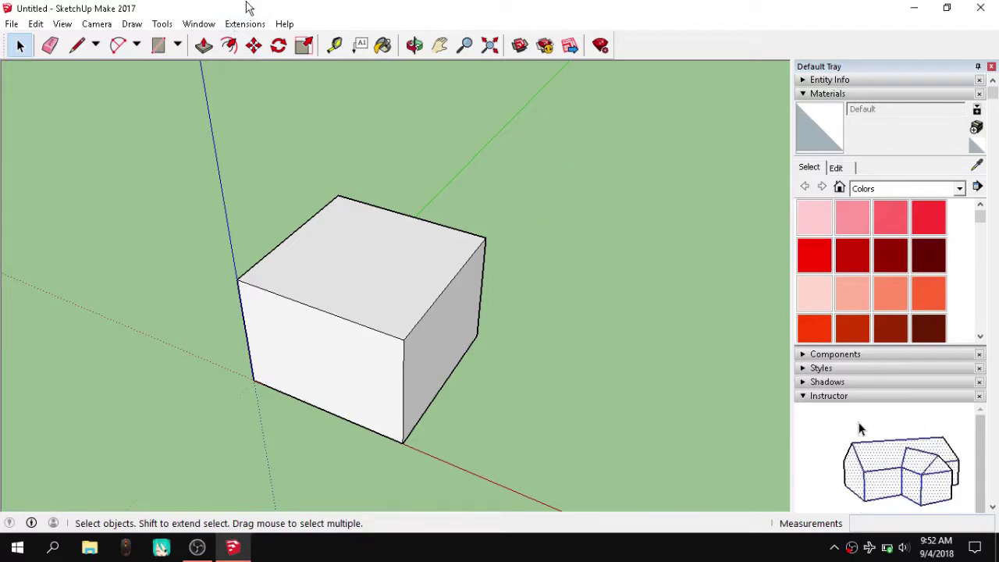
{"action": "left_click", "coordinate": [251, 25]}
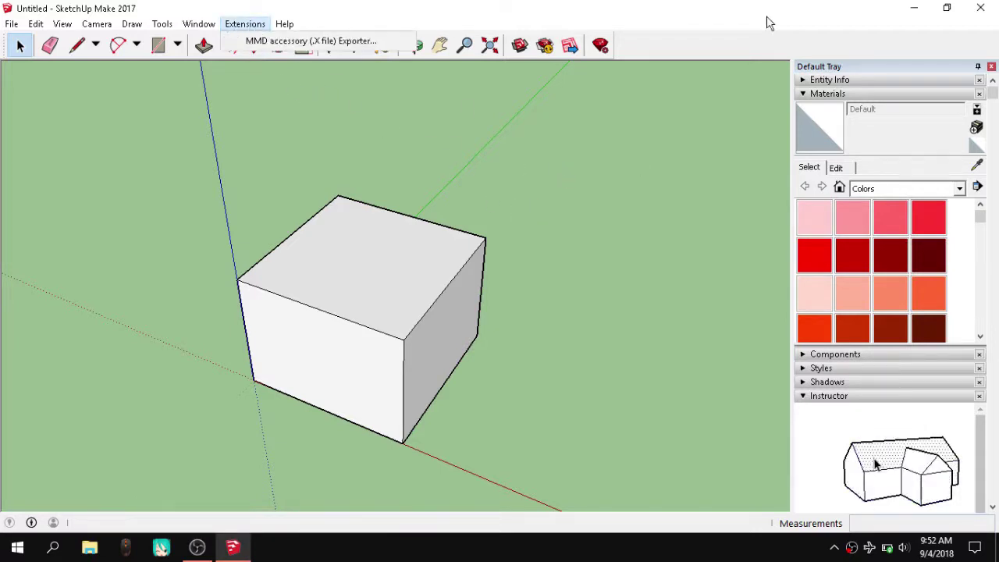
{"action": "left_click", "coordinate": [251, 25]}
{"action": "left_click", "coordinate": [254, 25]}
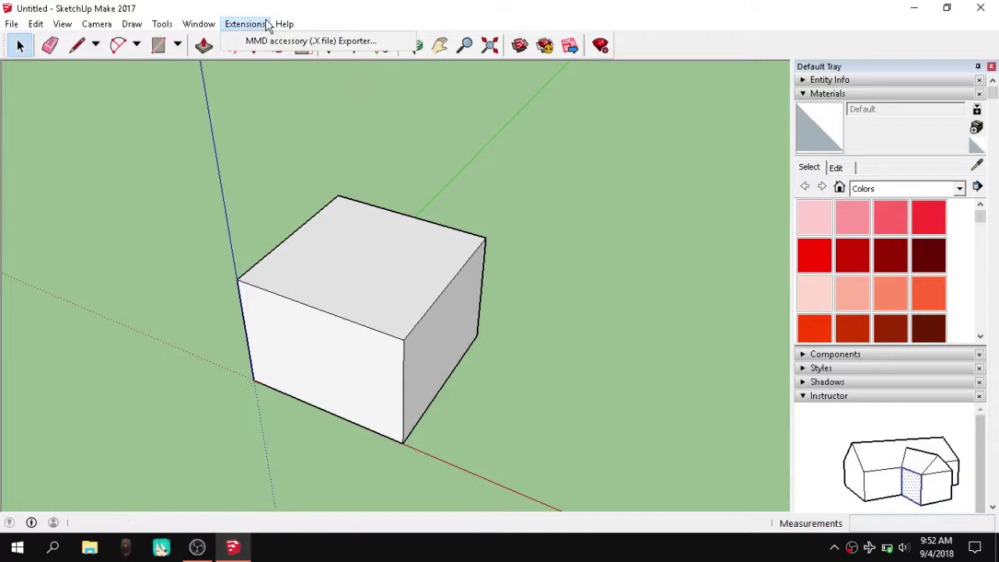
{"action": "left_click", "coordinate": [256, 40]}
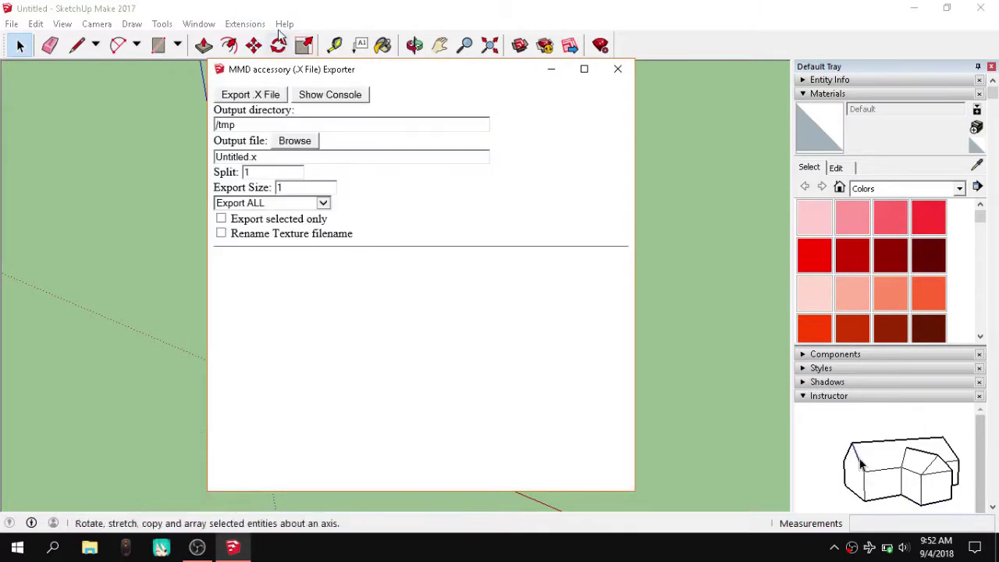
{"action": "left_click_drag", "start_coordinate": [285, 74], "coordinate": [309, 70]}
{"action": "left_click", "coordinate": [317, 137]}
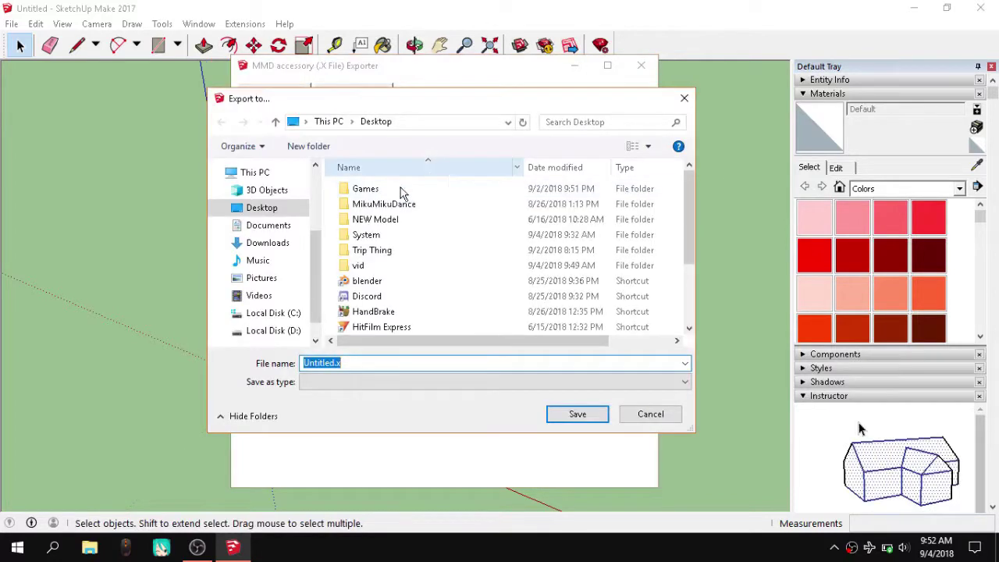
{"action": "left_click", "coordinate": [241, 207]}
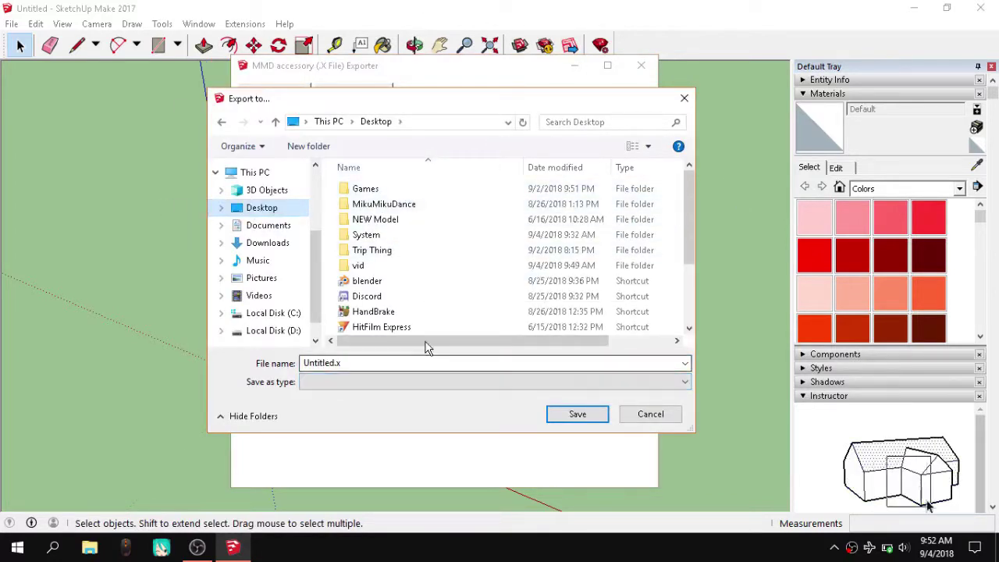
{"action": "scroll", "coordinate": [457, 263], "scroll_direction": "down", "scroll_amount": 2}
{"action": "scroll", "coordinate": [593, 254], "scroll_direction": "up", "scroll_amount": 2}
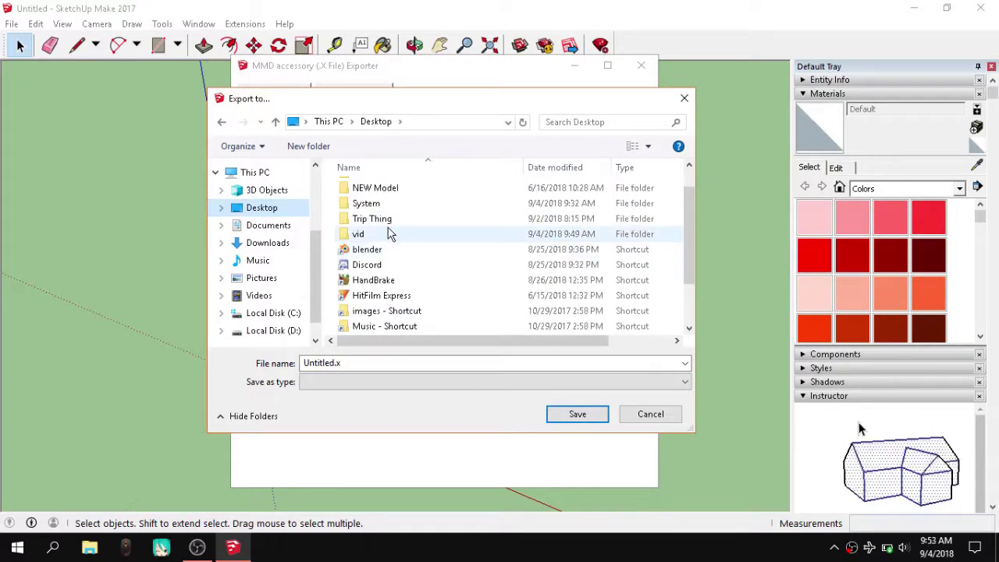
{"action": "scroll", "coordinate": [530, 257], "scroll_direction": "up", "scroll_amount": 1}
{"action": "left_click", "coordinate": [650, 413]}
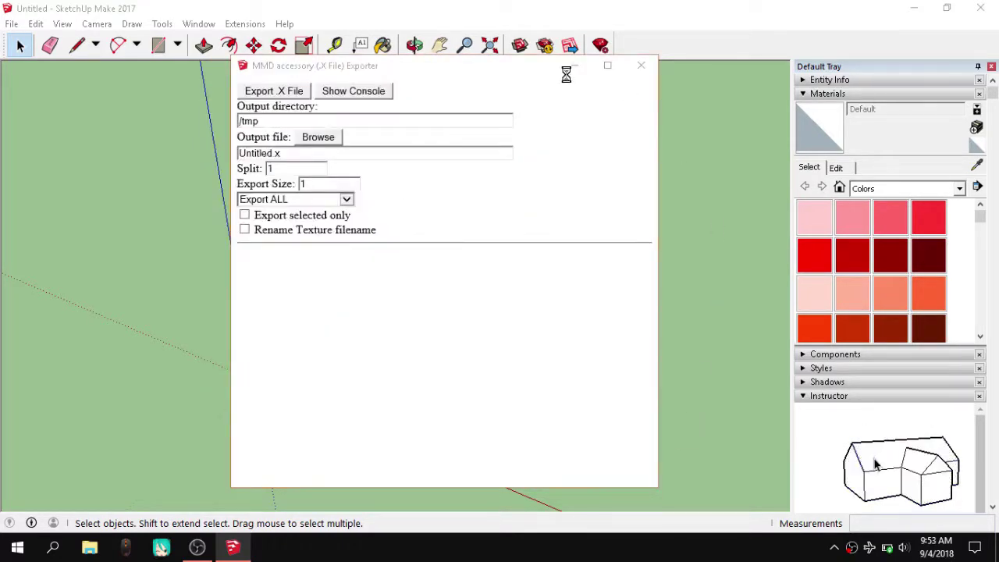
Close the save and exporter windows, paint the top face Brick Antique 01, then undo it.
{"action": "left_click", "coordinate": [652, 420]}
{"action": "left_click", "coordinate": [571, 66]}
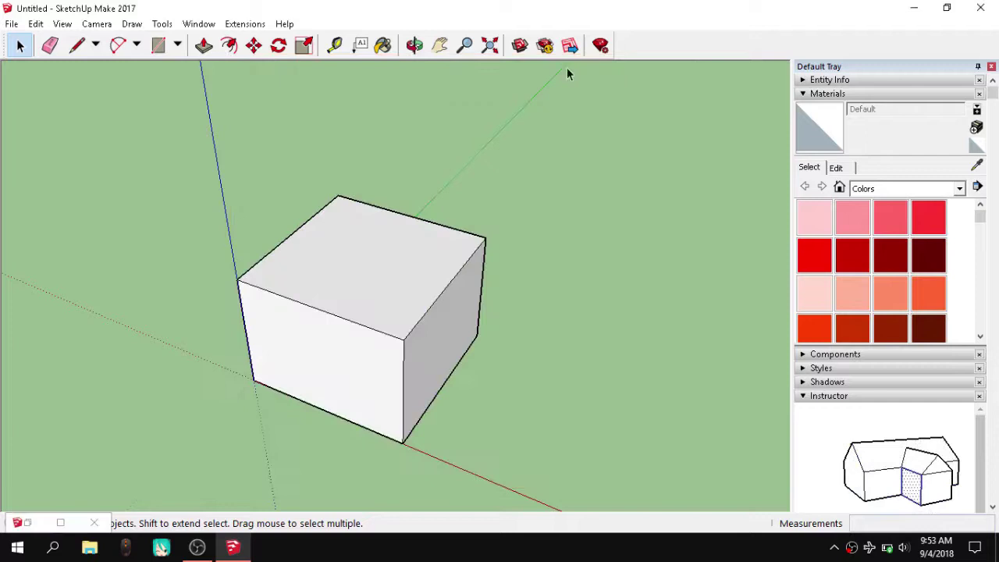
{"action": "left_click_drag", "start_coordinate": [120, 155], "coordinate": [551, 424]}
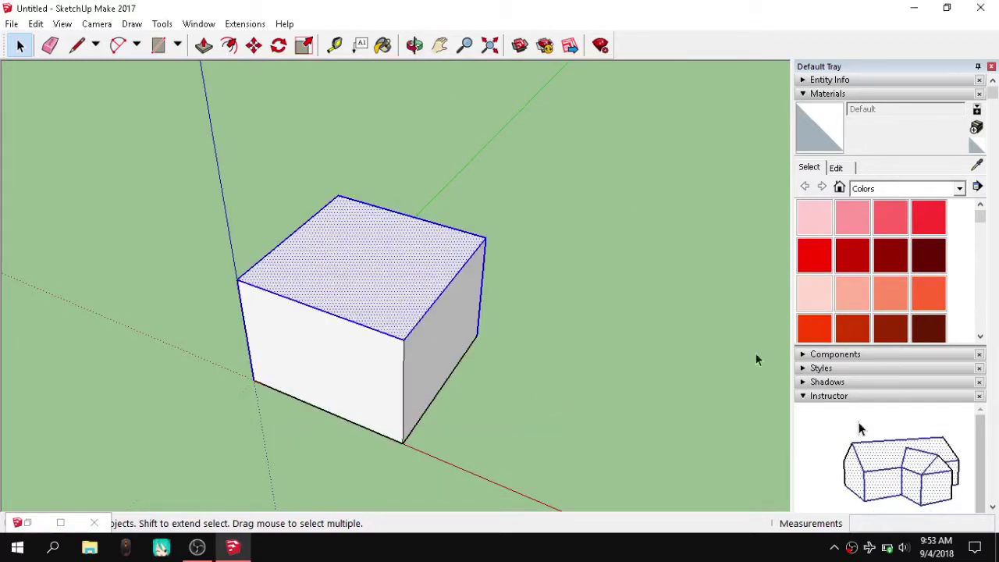
{"action": "left_click", "coordinate": [958, 190]}
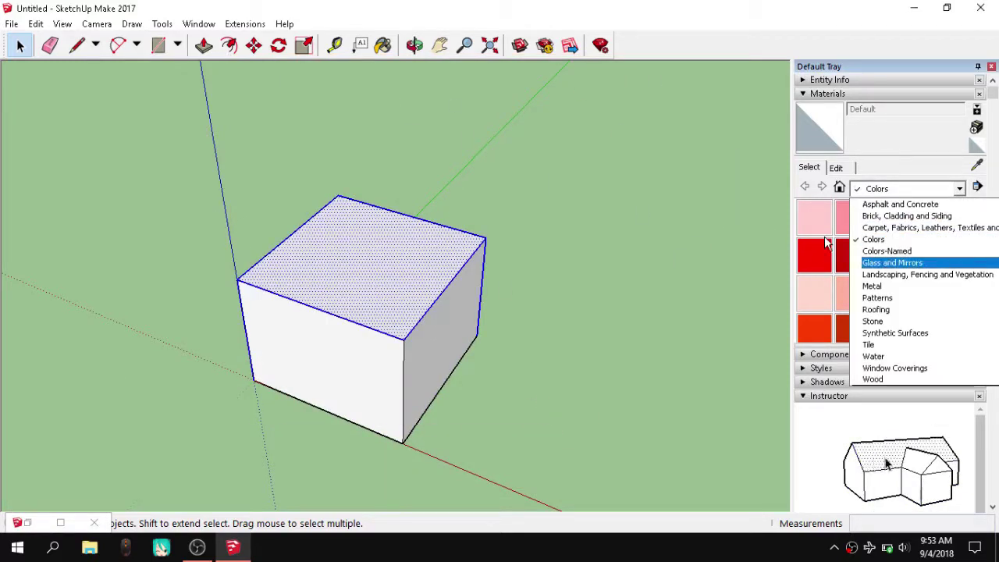
{"action": "scroll", "coordinate": [890, 234], "scroll_direction": "up", "scroll_amount": 1}
{"action": "left_click", "coordinate": [898, 250]}
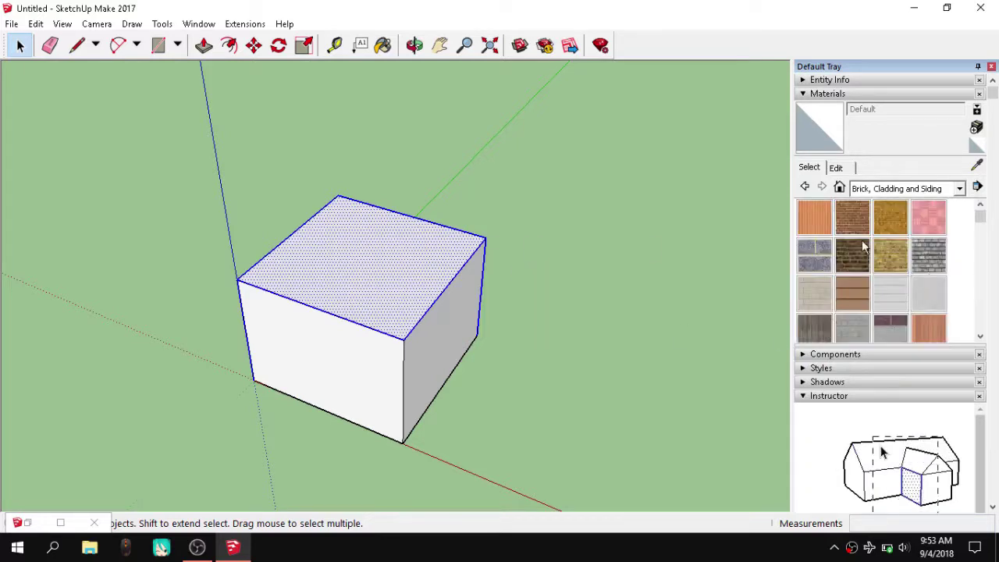
{"action": "left_click", "coordinate": [852, 219]}
{"action": "left_click", "coordinate": [334, 247]}
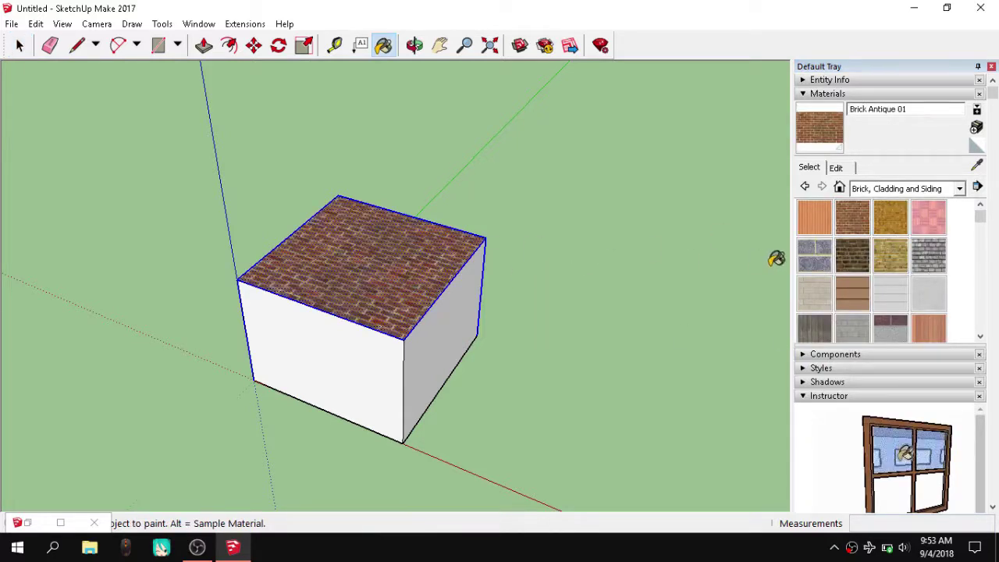
{"action": "key", "text": "ctrl+z"}
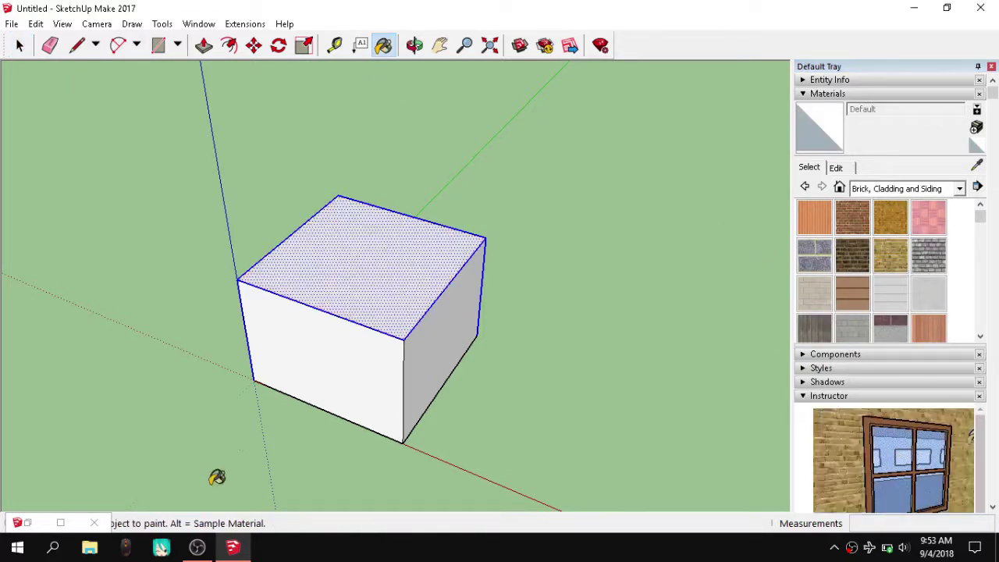
{"action": "left_click", "coordinate": [257, 23]}
Export the box with the MMD accessory exporter as Box.x on the Desktop.
{"action": "mouse_move", "coordinate": [249, 28]}
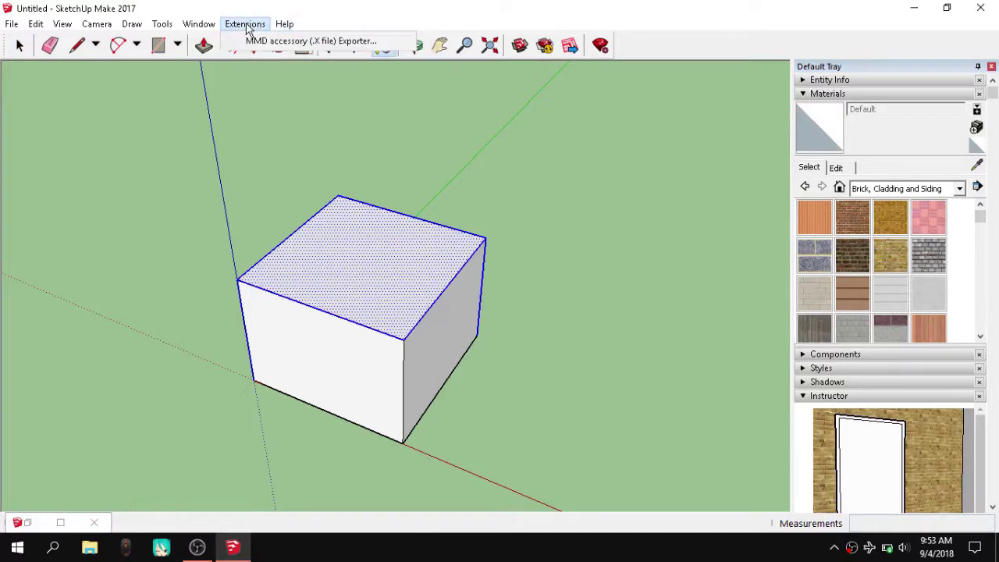
{"action": "left_click", "coordinate": [310, 40]}
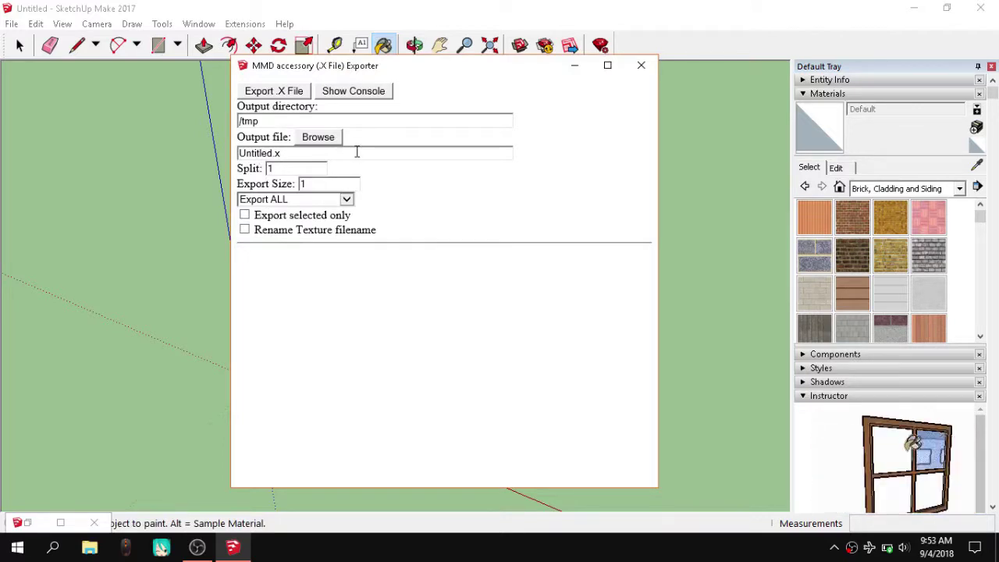
{"action": "left_click", "coordinate": [324, 139]}
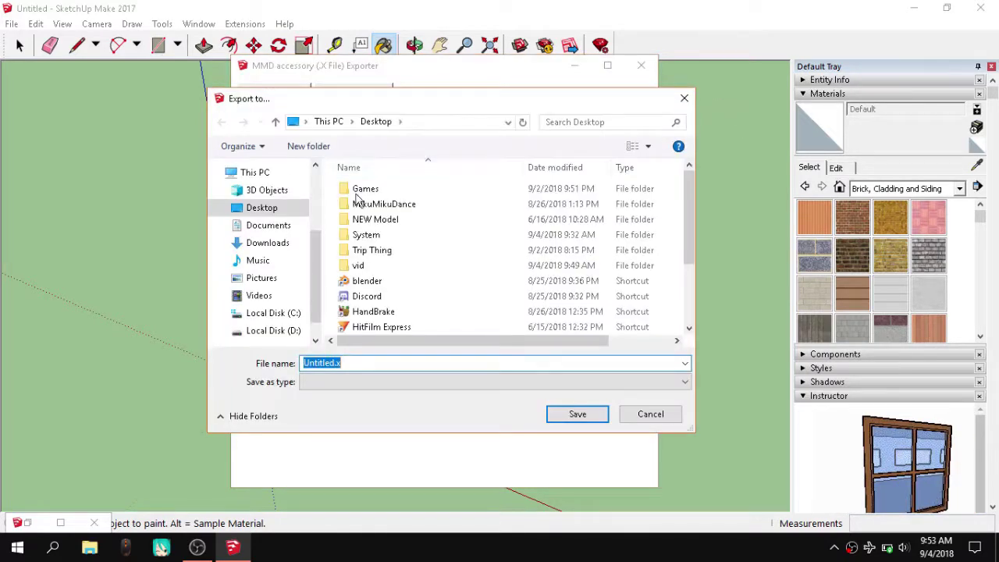
{"action": "scroll", "coordinate": [448, 278], "scroll_direction": "down", "scroll_amount": 2}
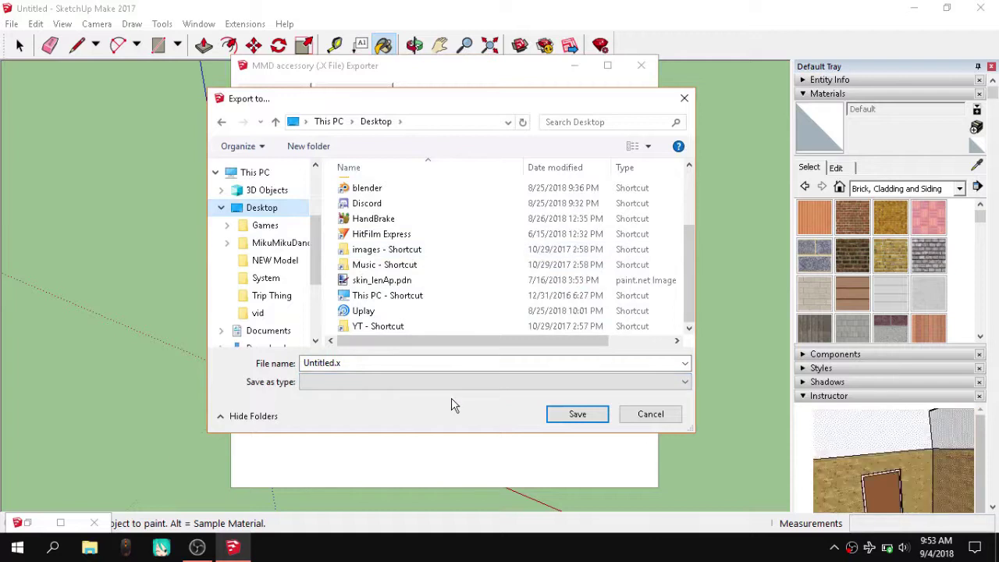
{"action": "left_click", "coordinate": [542, 361]}
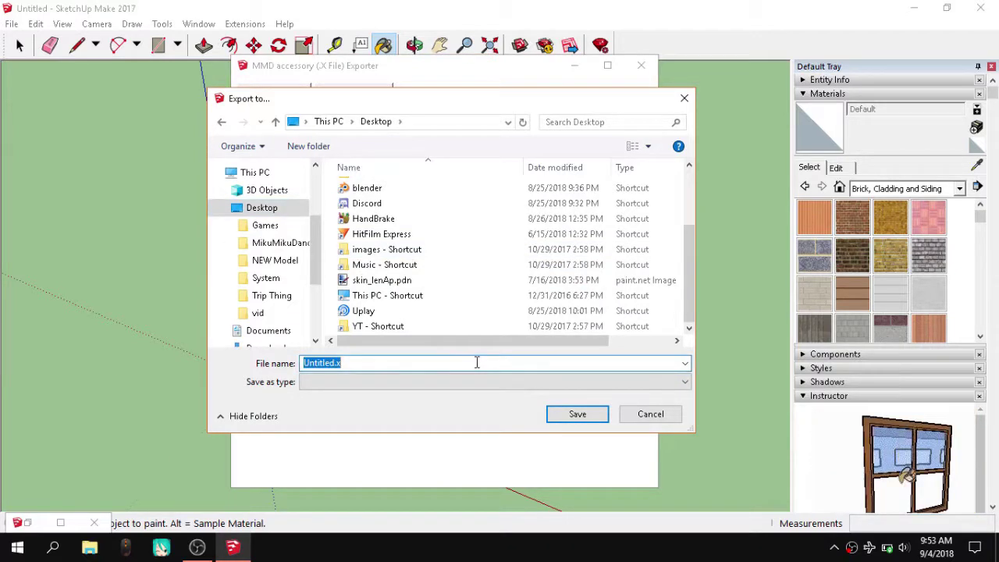
{"action": "type", "text": "Boc"}
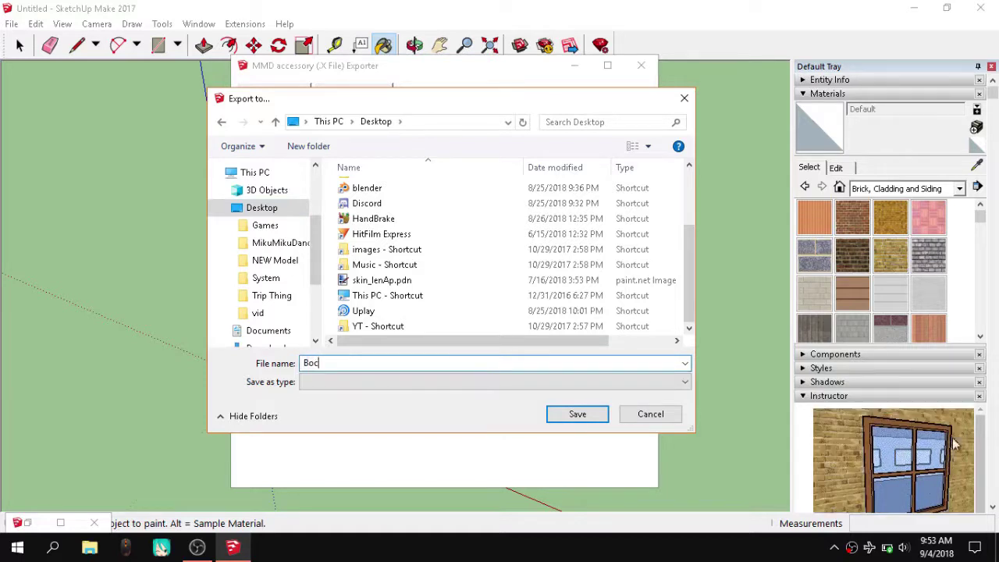
{"action": "key", "text": "BackSpace"}
{"action": "type", "text": "x"}
{"action": "key", "text": "Return"}
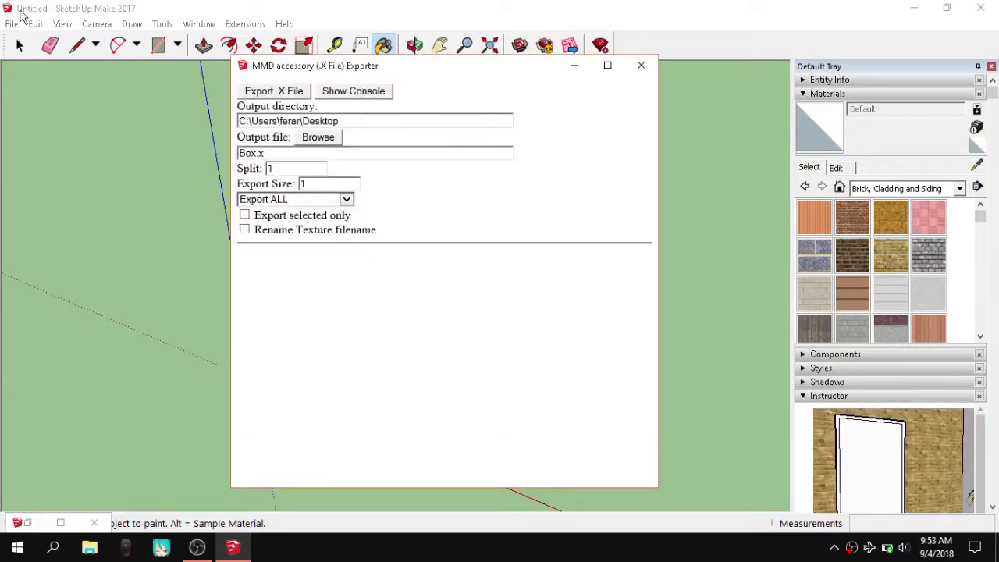
{"action": "left_click", "coordinate": [273, 95]}
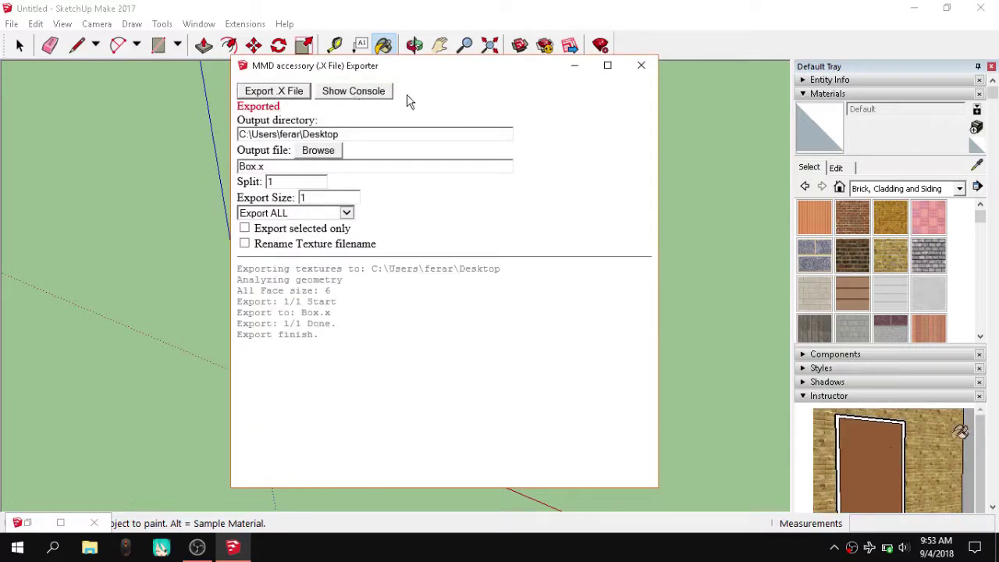
Close the exporter window and quit SketchUp without saving changes.
{"action": "left_click", "coordinate": [641, 65]}
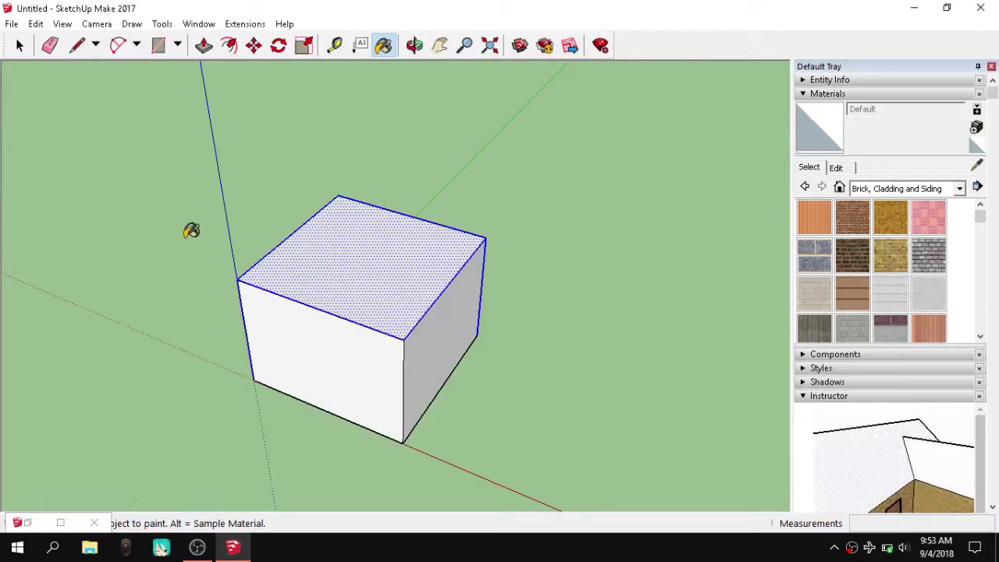
{"action": "left_click", "coordinate": [20, 45]}
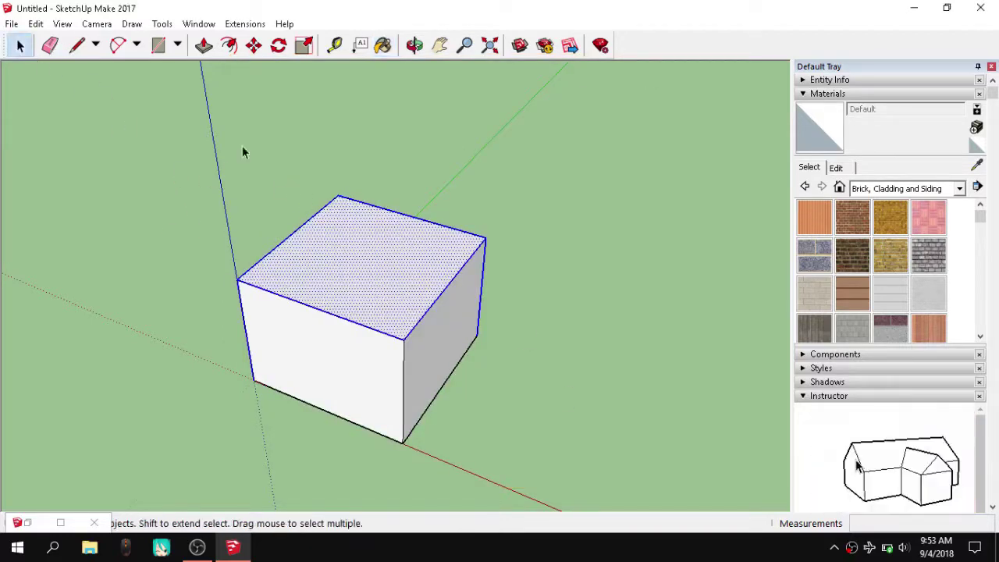
{"action": "key", "text": "ctrl+a"}
{"action": "left_click_drag", "start_coordinate": [112, 153], "coordinate": [628, 478]}
{"action": "left_click", "coordinate": [724, 248]}
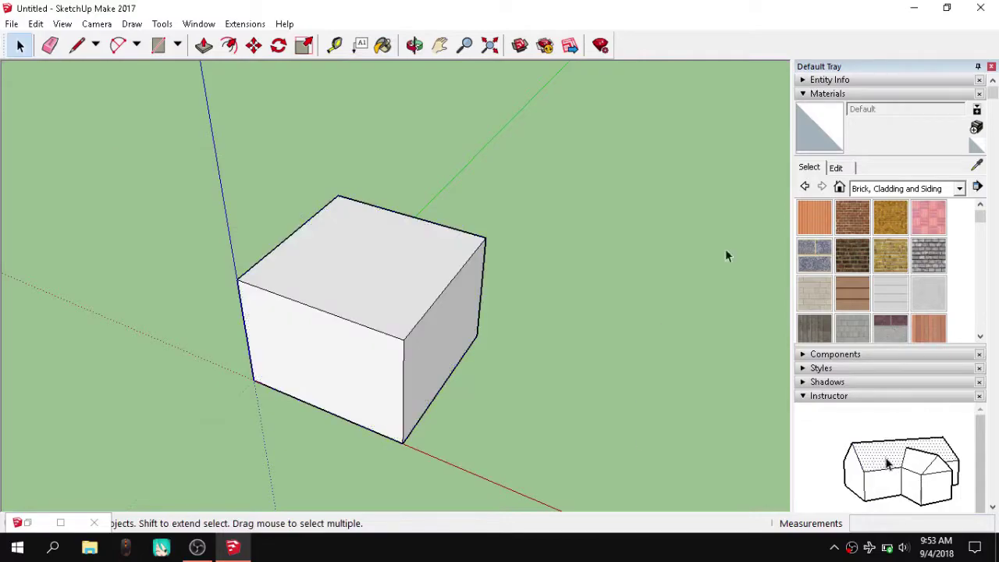
{"action": "left_click", "coordinate": [980, 7]}
{"action": "left_click", "coordinate": [528, 309]}
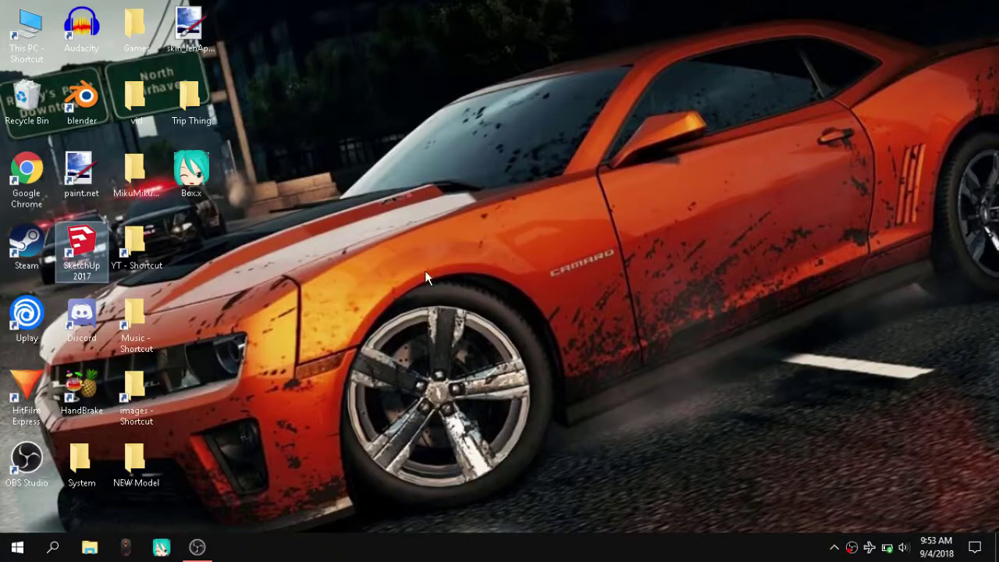
Launch MikuMikuDance and load Box.x as an accessory.
{"action": "left_click", "coordinate": [162, 546]}
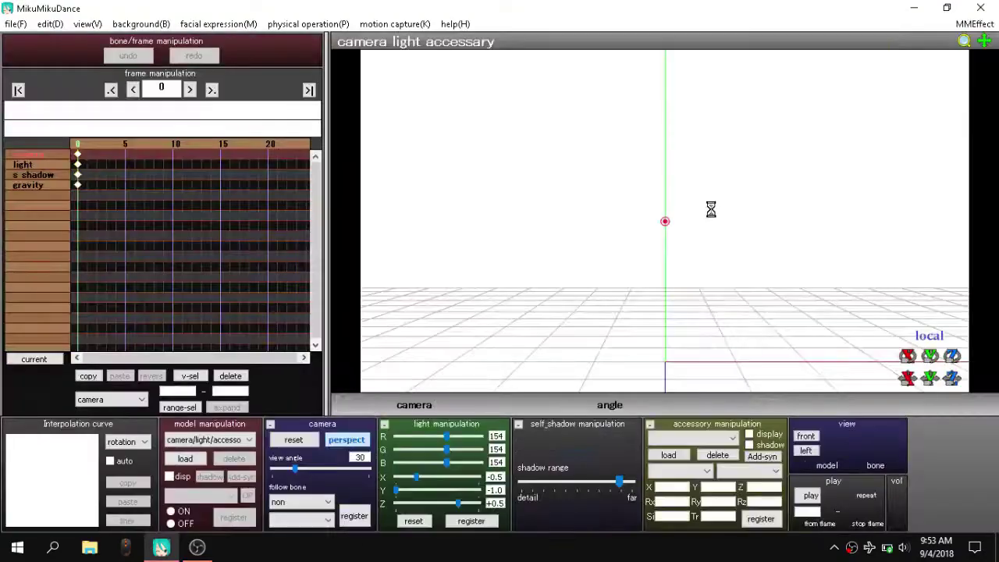
{"action": "left_click", "coordinate": [683, 459]}
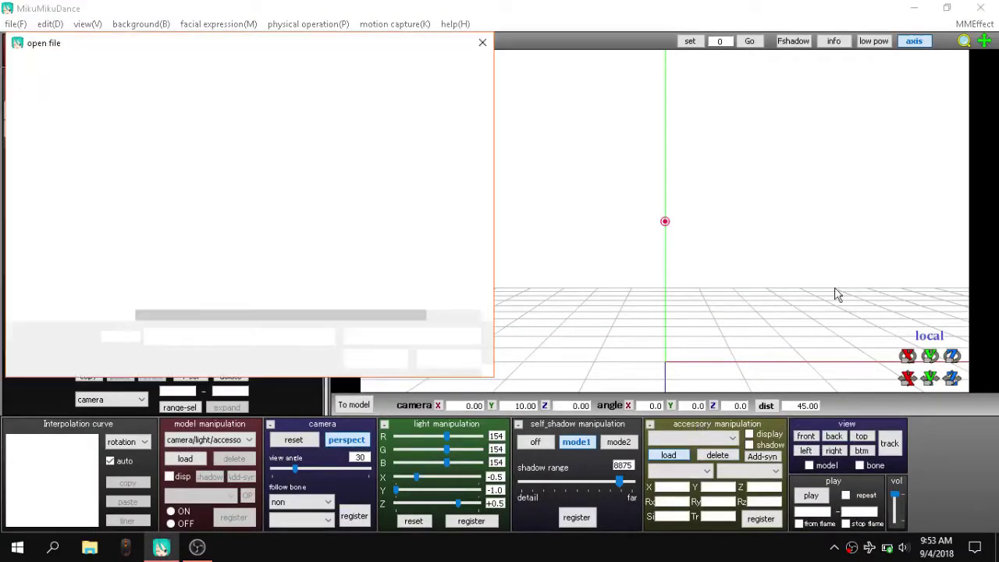
{"action": "double_click", "coordinate": [160, 225]}
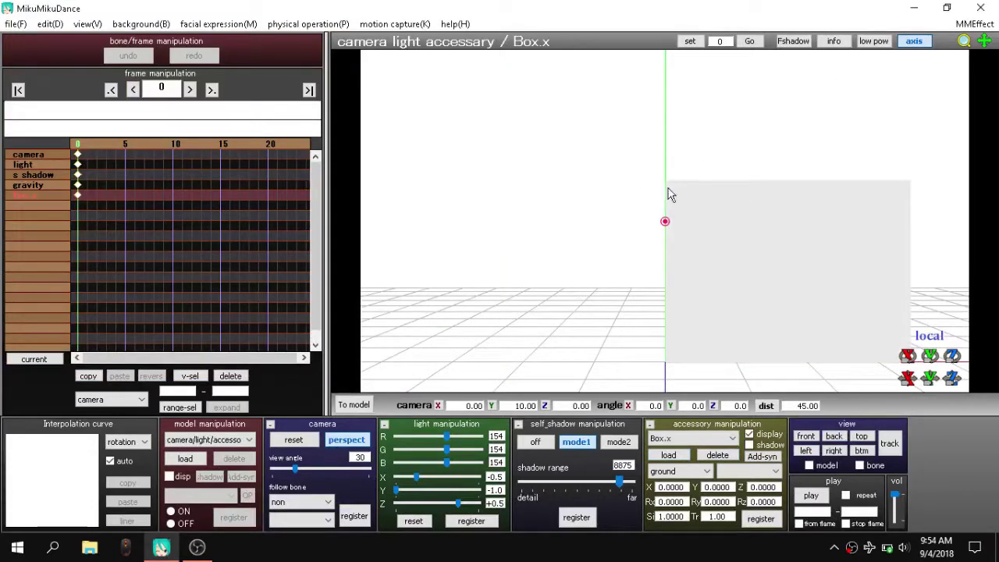
{"action": "scroll", "coordinate": [805, 291], "scroll_direction": "down", "scroll_amount": 2}
{"action": "scroll", "coordinate": [747, 276], "scroll_direction": "down", "scroll_amount": 2}
{"action": "scroll", "coordinate": [781, 226], "scroll_direction": "up", "scroll_amount": 2}
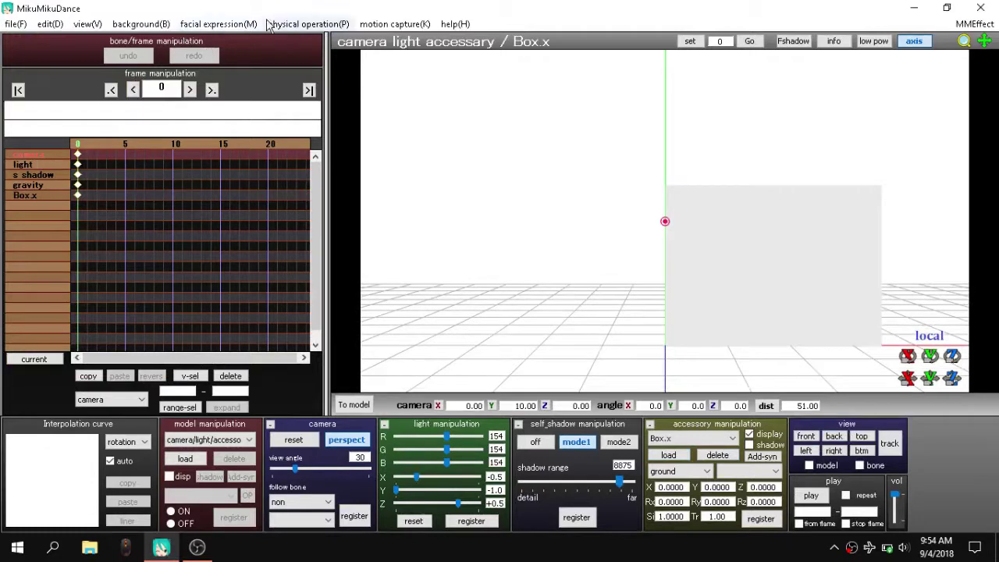
{"action": "left_click", "coordinate": [140, 24]}
Make the background black and orbit the camera to view Box.x from above, front and side.
{"action": "left_click", "coordinate": [201, 95]}
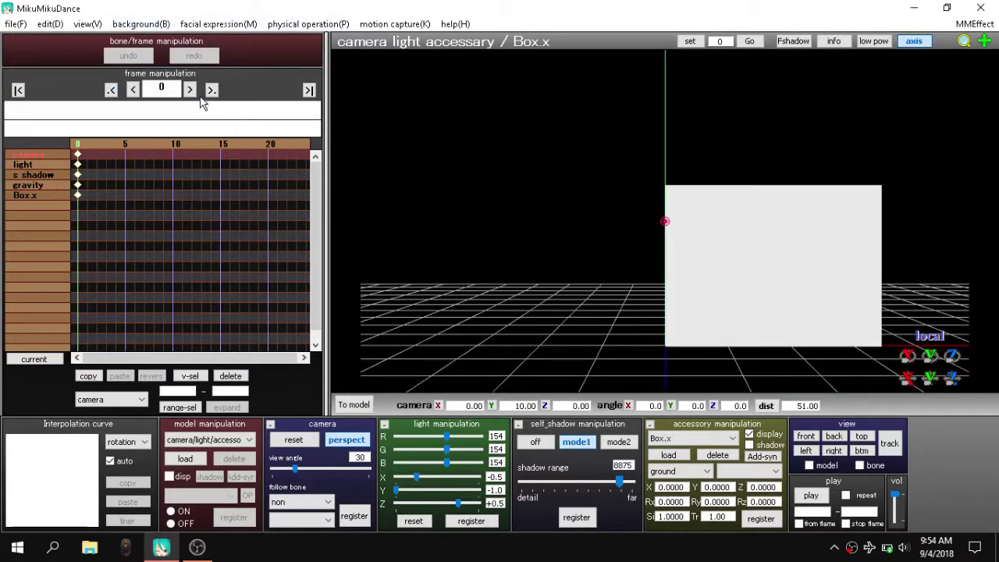
{"action": "right_click_drag", "start_coordinate": [809, 142], "coordinate": [798, 191]}
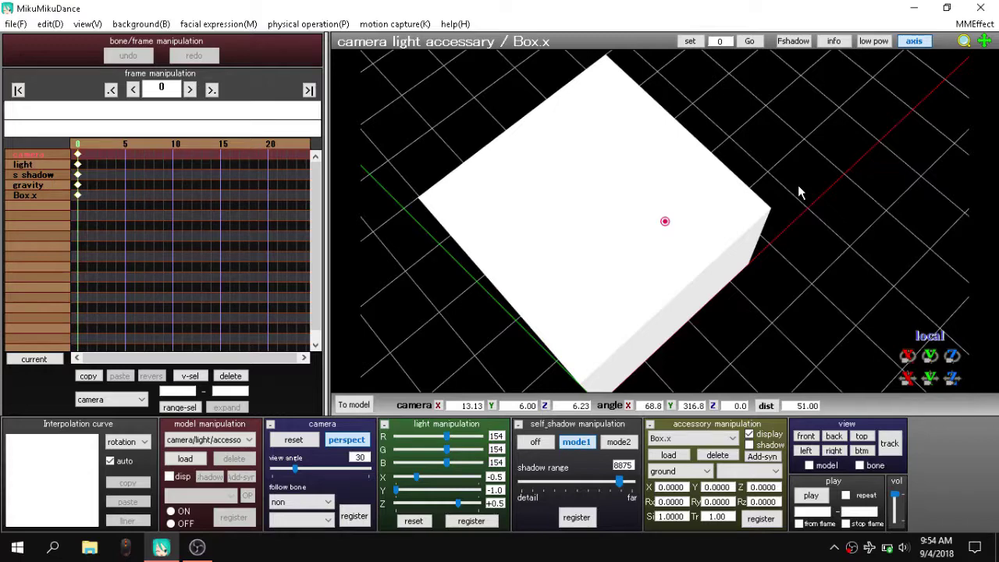
{"action": "right_click_drag", "start_coordinate": [797, 187], "coordinate": [773, 257]}
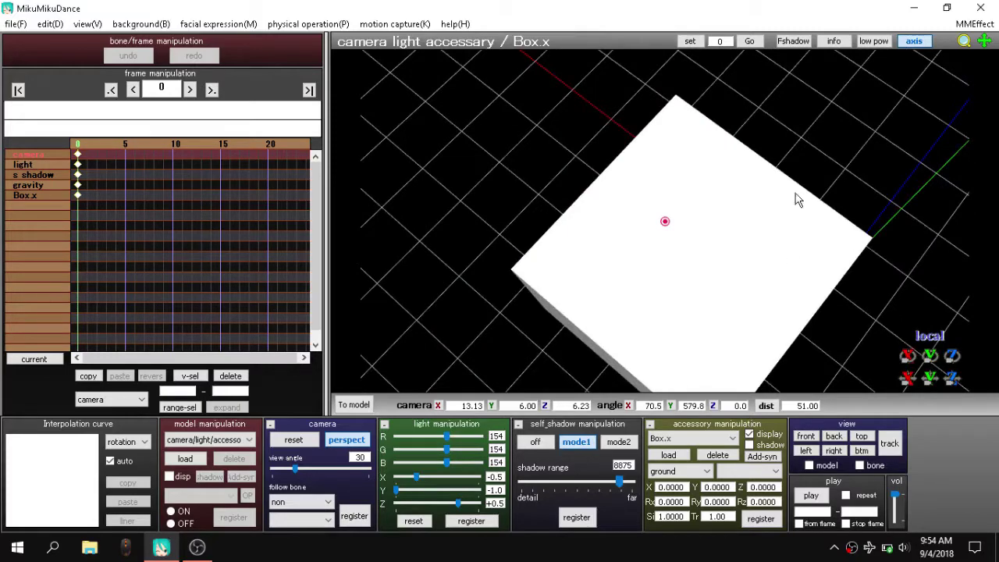
{"action": "right_click_drag", "start_coordinate": [601, 238], "coordinate": [862, 147]}
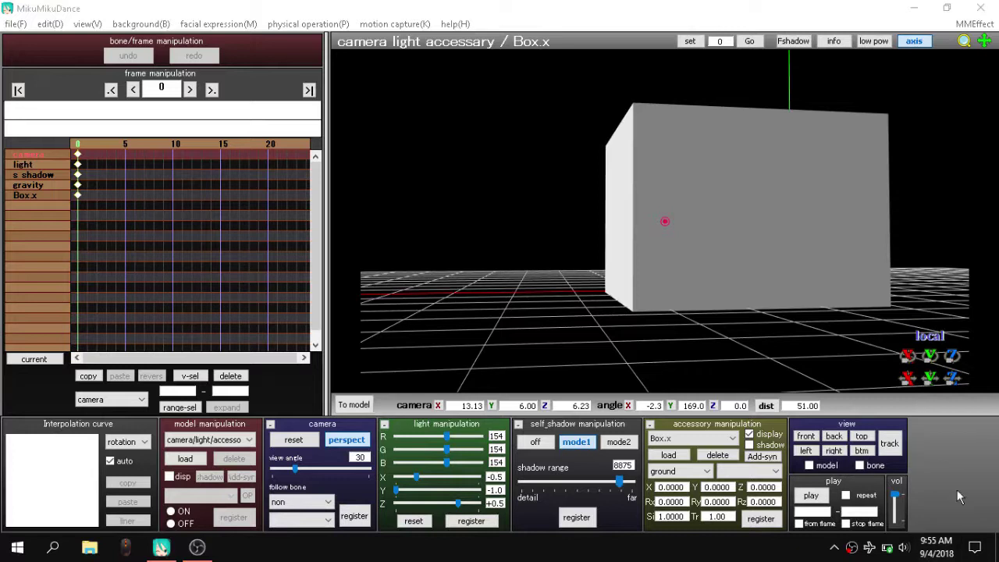
Open and close the taskbar calendar, then orbit the camera over and around the Box.x cube.
{"action": "left_click", "coordinate": [956, 551]}
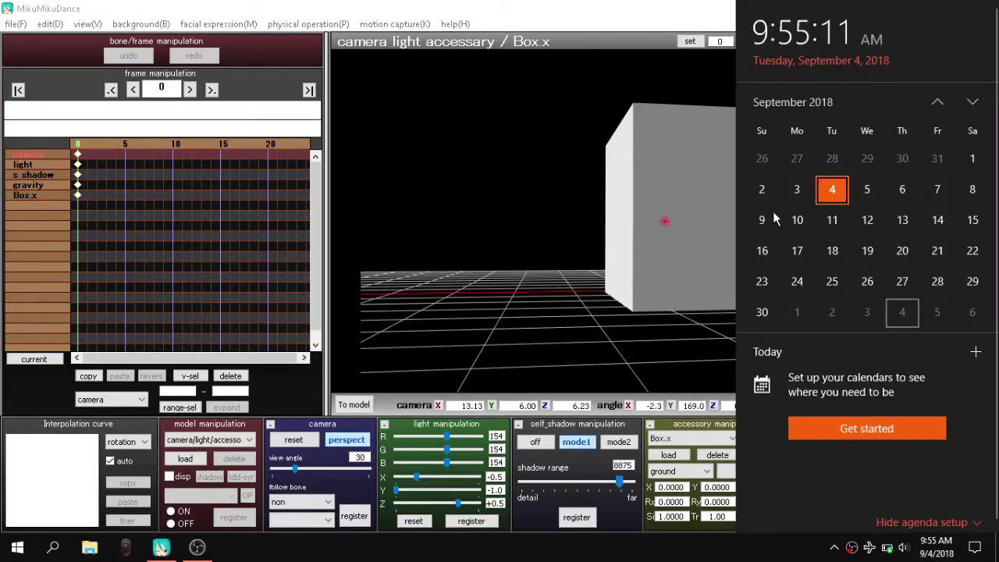
{"action": "left_click", "coordinate": [796, 250]}
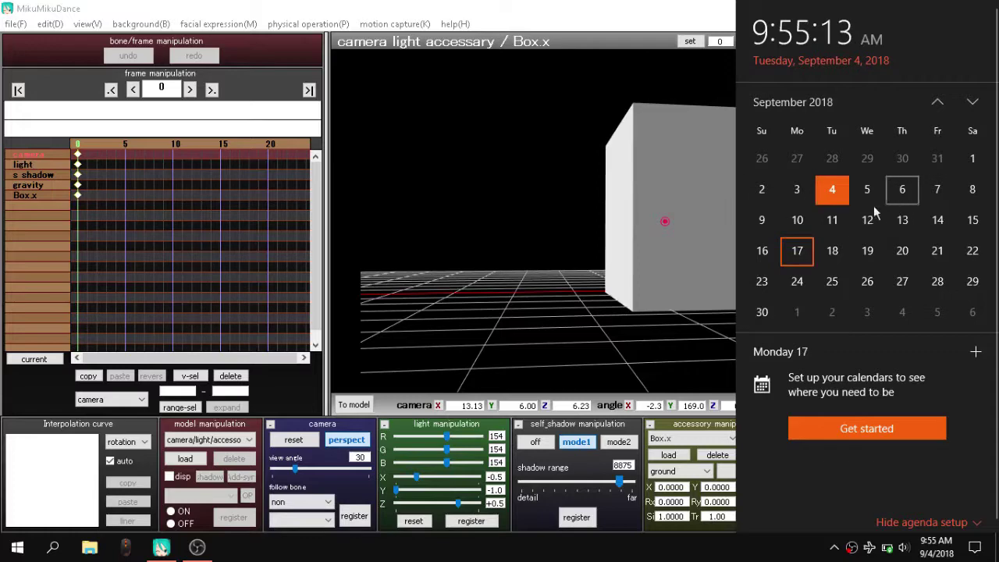
{"action": "left_click", "coordinate": [634, 238]}
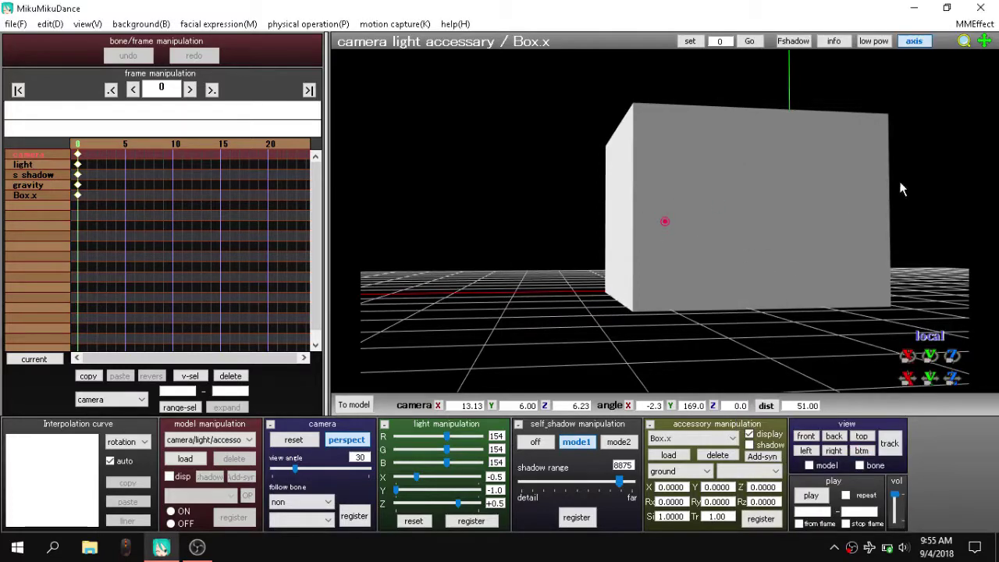
{"action": "right_click_drag", "start_coordinate": [903, 190], "coordinate": [800, 229]}
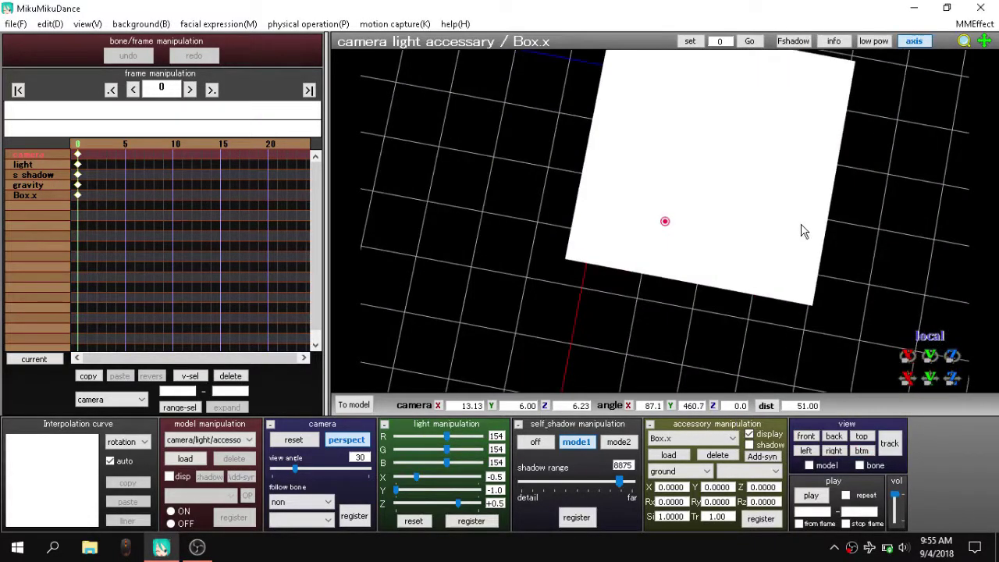
{"action": "right_click_drag", "start_coordinate": [982, 9], "coordinate": [676, 288]}
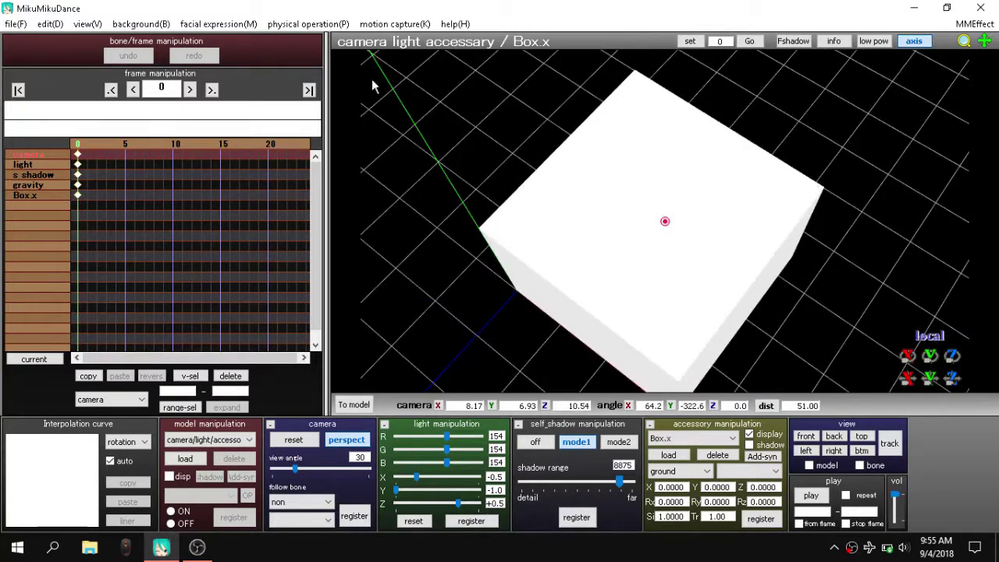